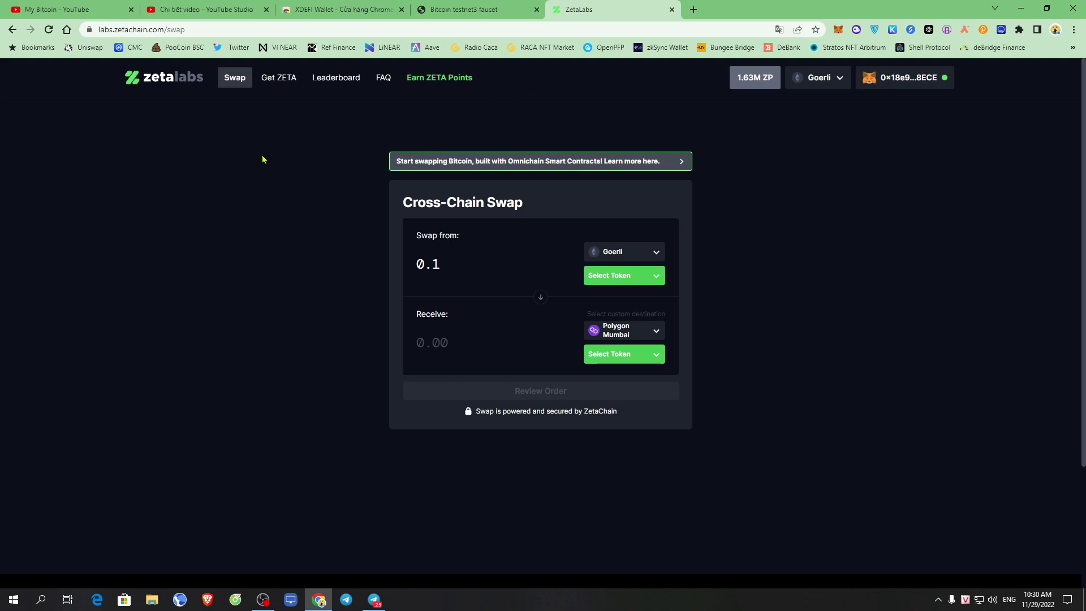
- Review the XDEFI Wallet extension page in the Chrome Web Store, alongside the channel's ZetaChain videos and the ZetaLabs swap page
click(90, 7)
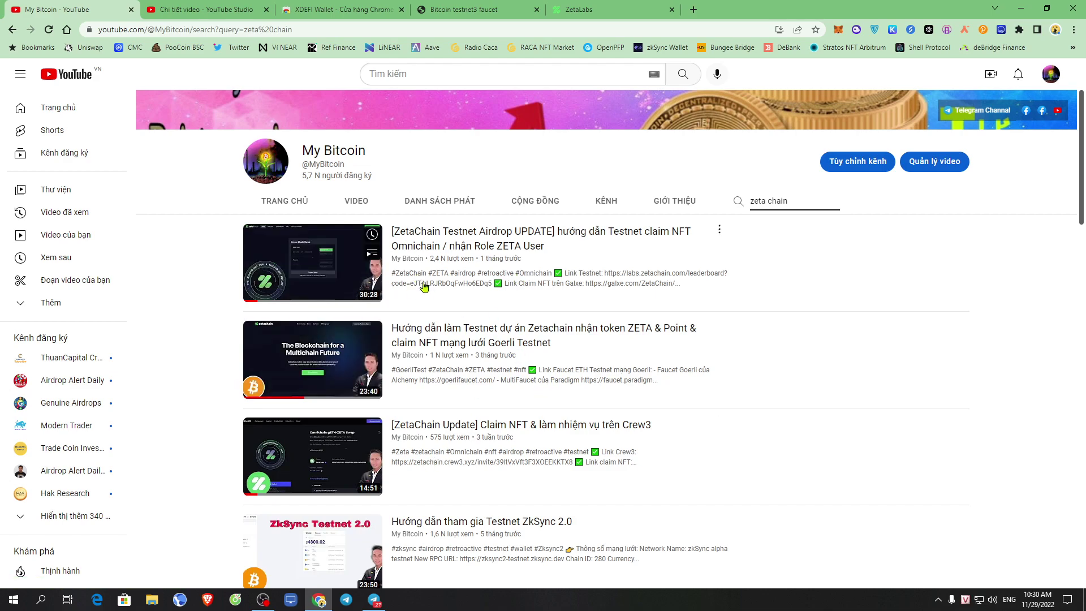
click(583, 9)
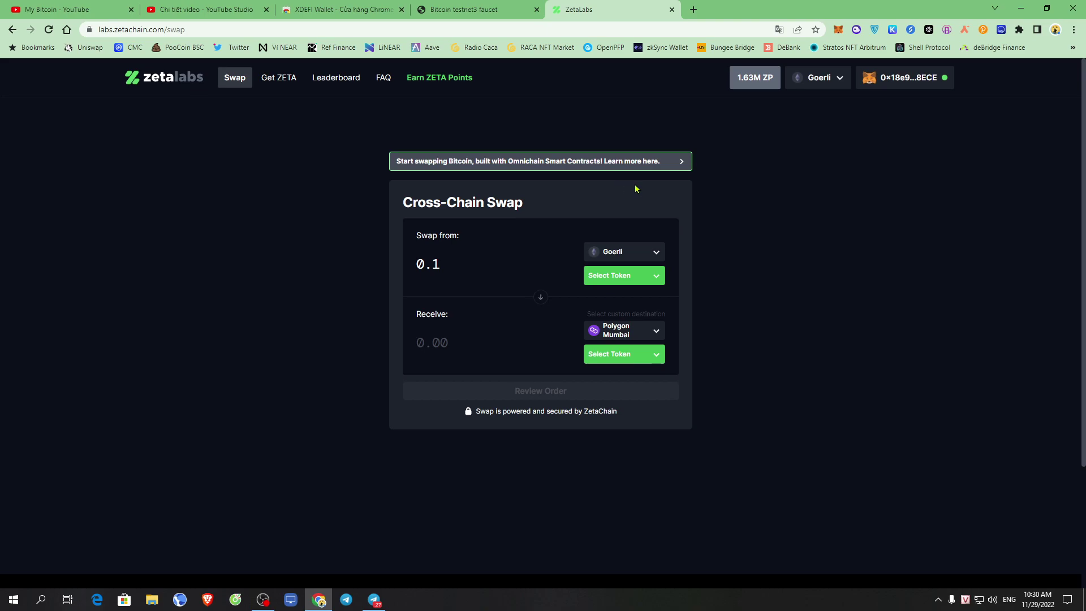
click(339, 10)
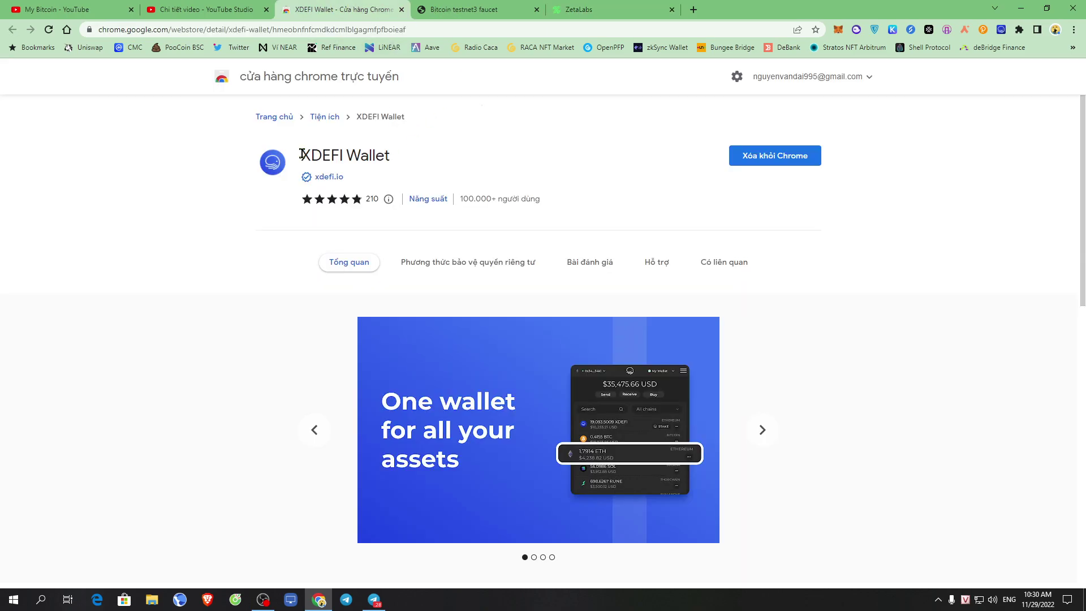
drag(301, 154, 425, 157)
click(625, 8)
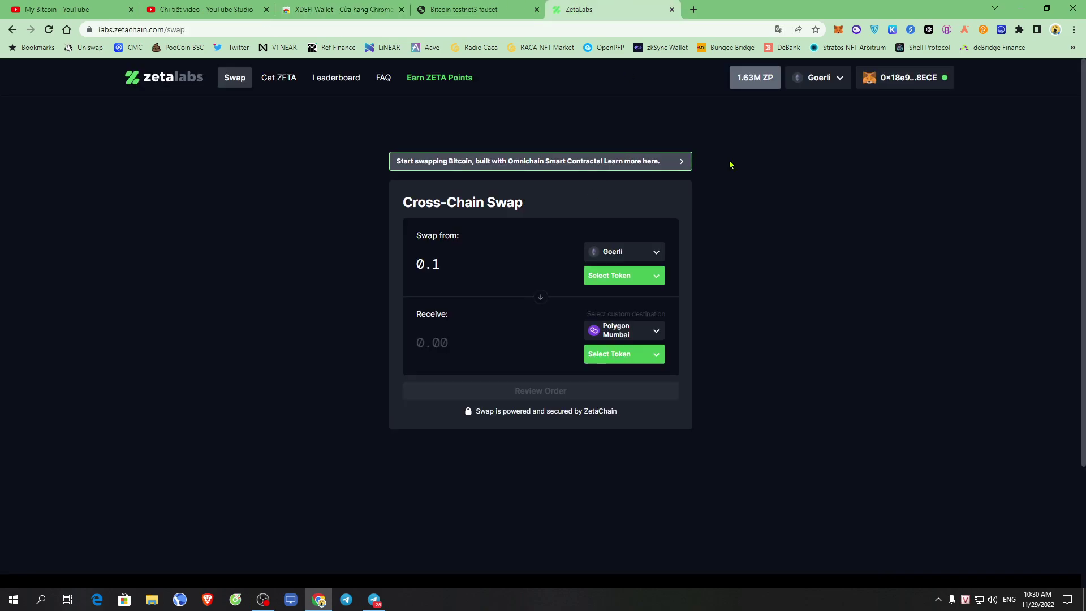
click(381, 5)
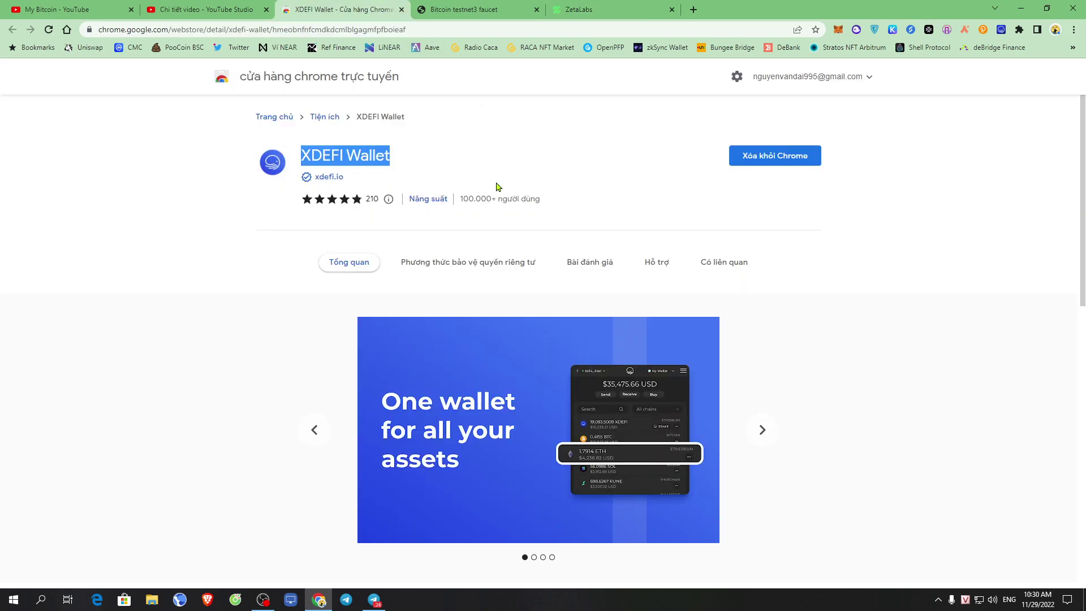
click(450, 169)
drag(299, 157, 375, 160)
click(490, 146)
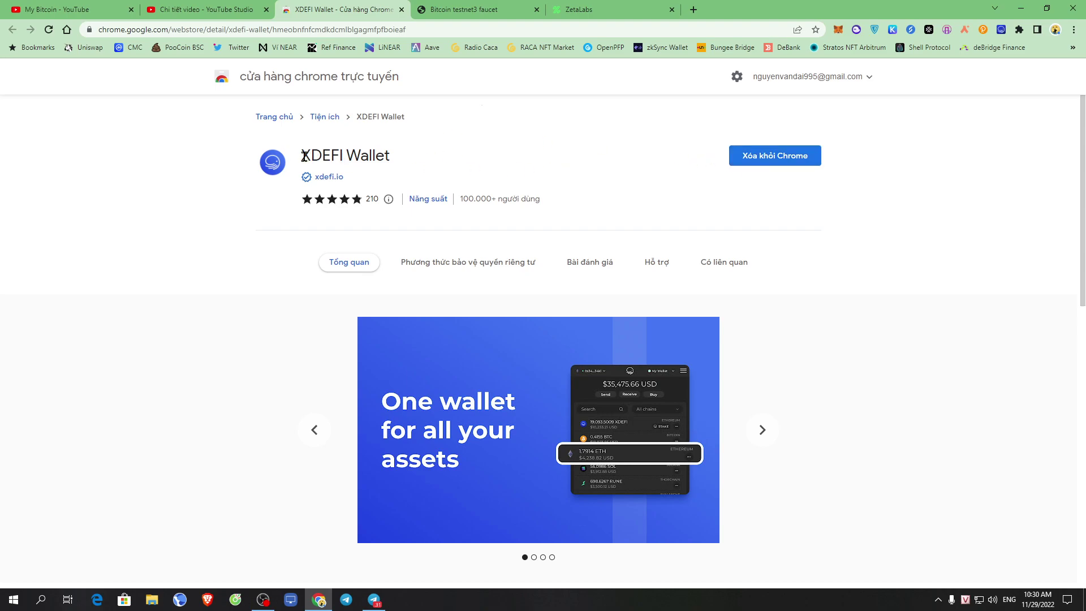
drag(302, 152, 421, 161)
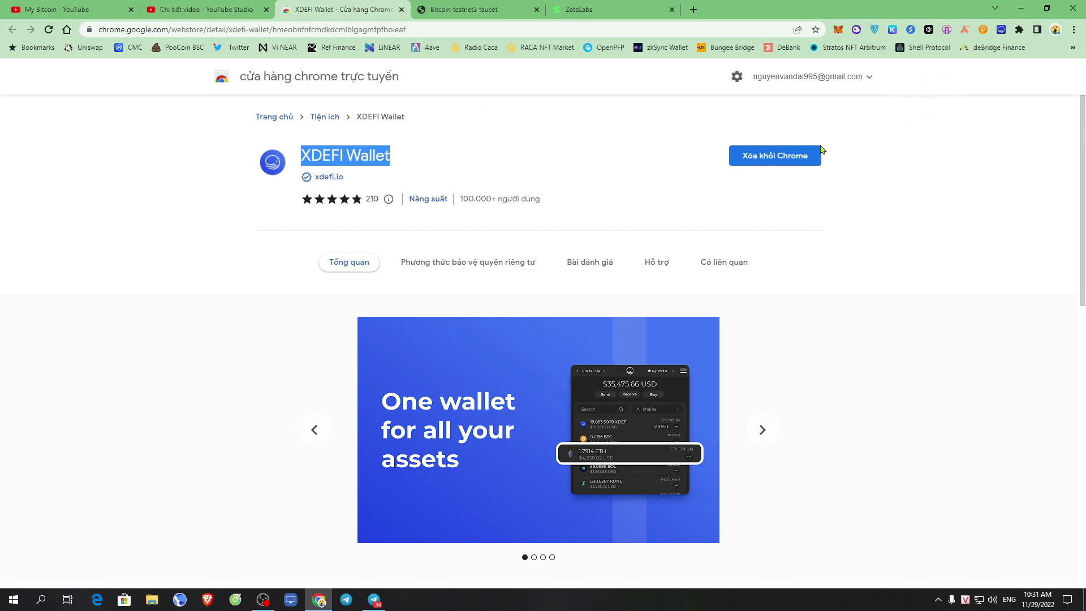
drag(251, 164, 420, 199)
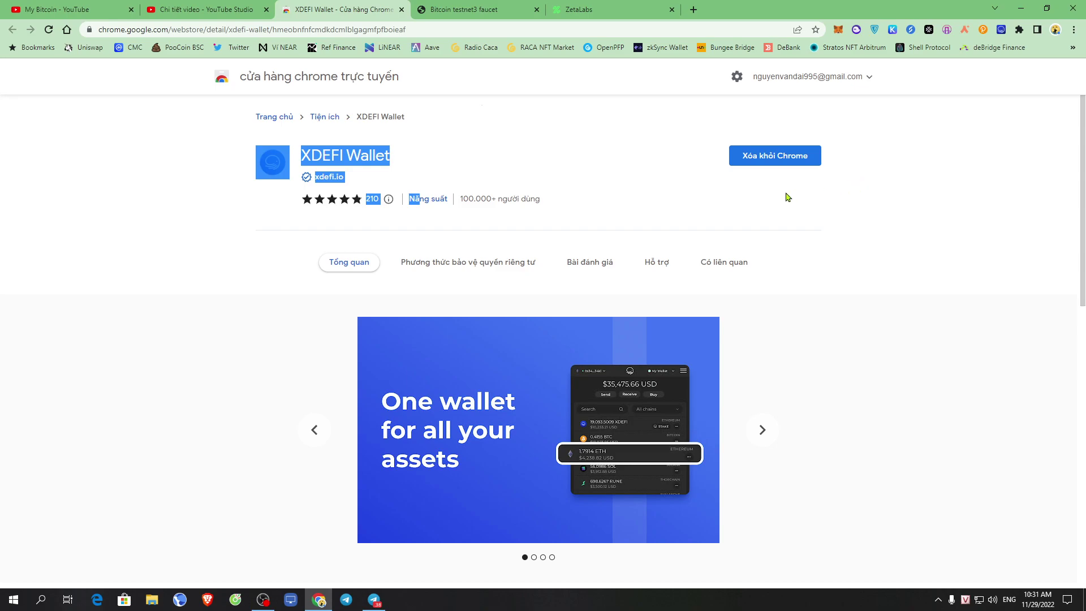
click(652, 170)
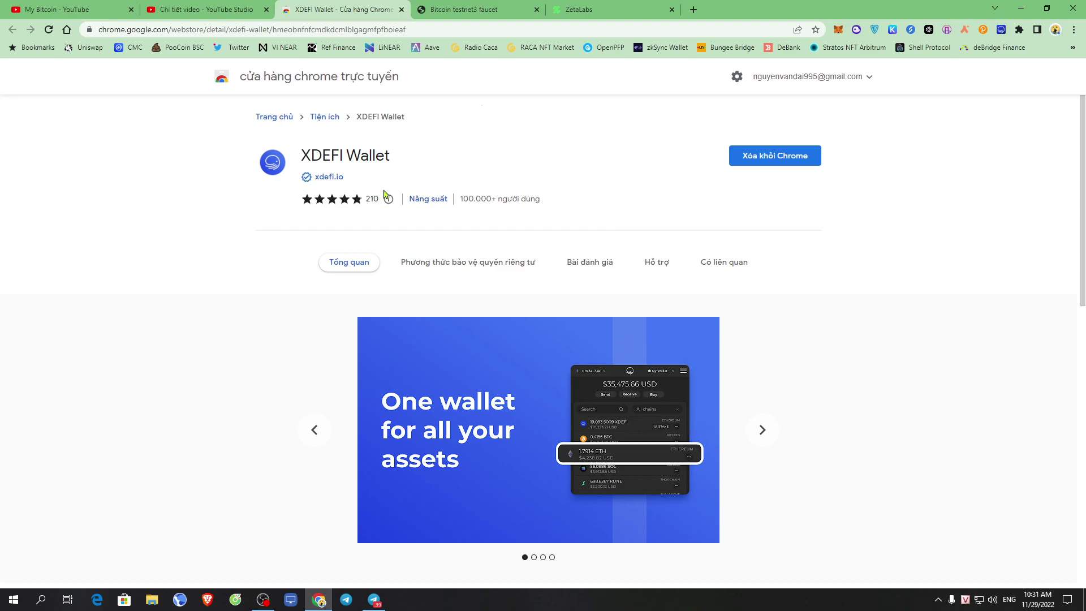
triple_click(402, 159)
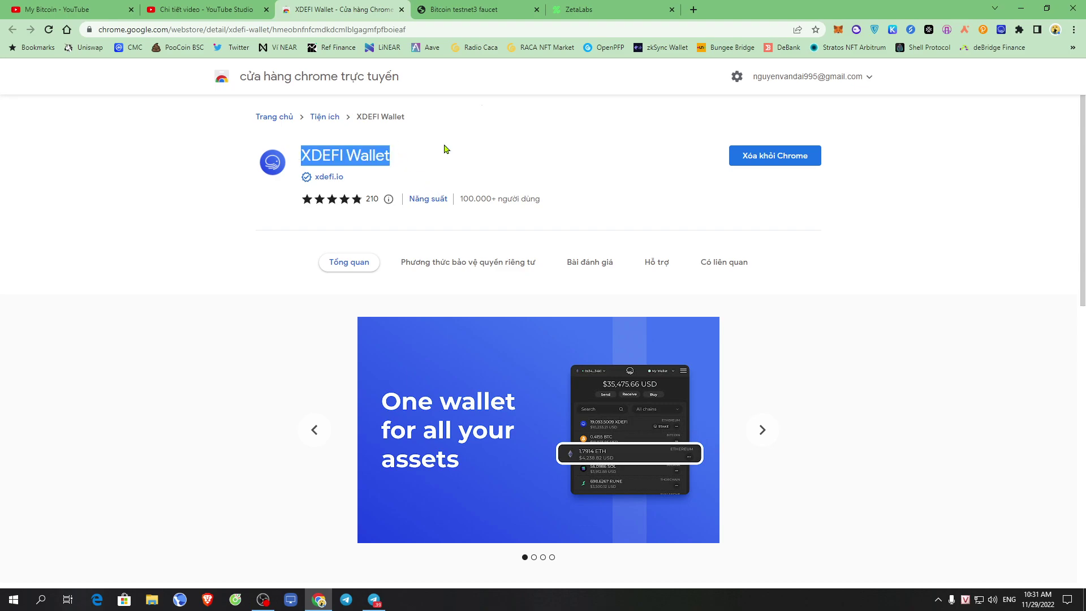
- Open the XDEFI wallet and make sure its Testnet mode is enabled, cancelling the ZetaChain site's connection request
click(1000, 30)
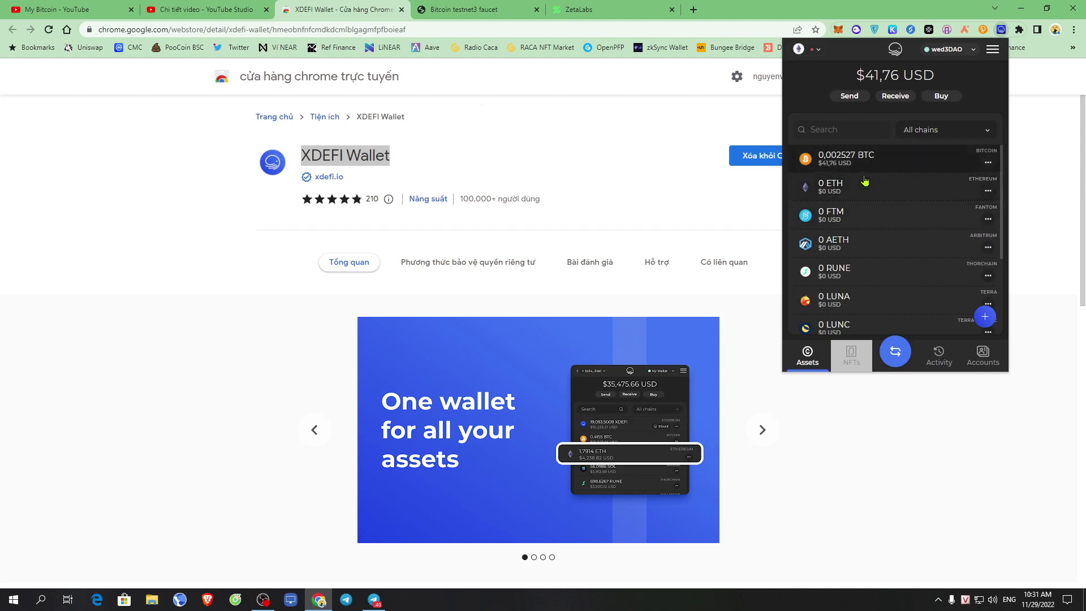
click(993, 50)
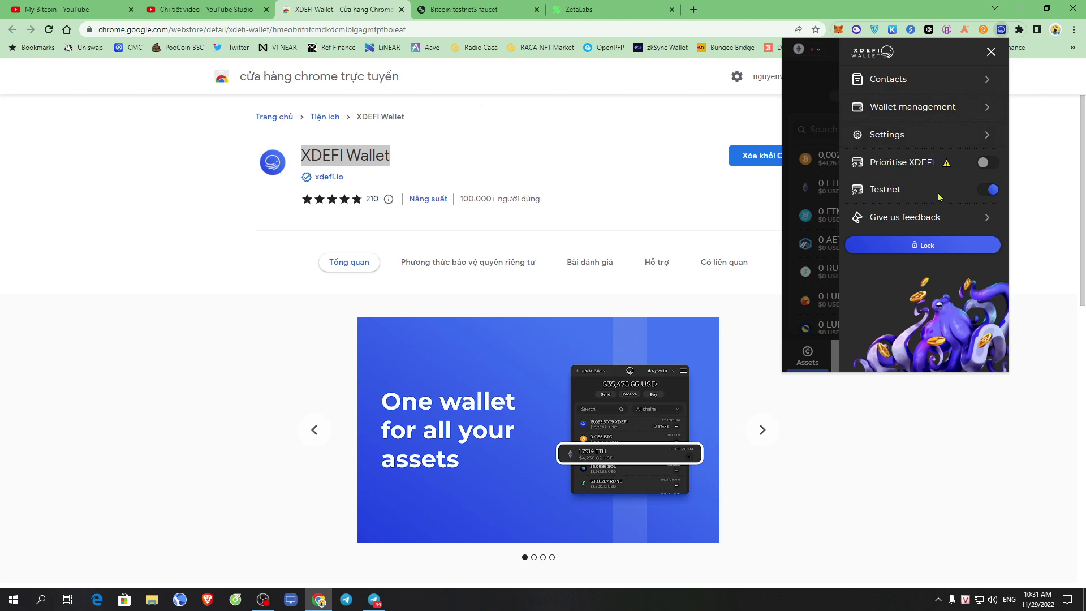
click(991, 189)
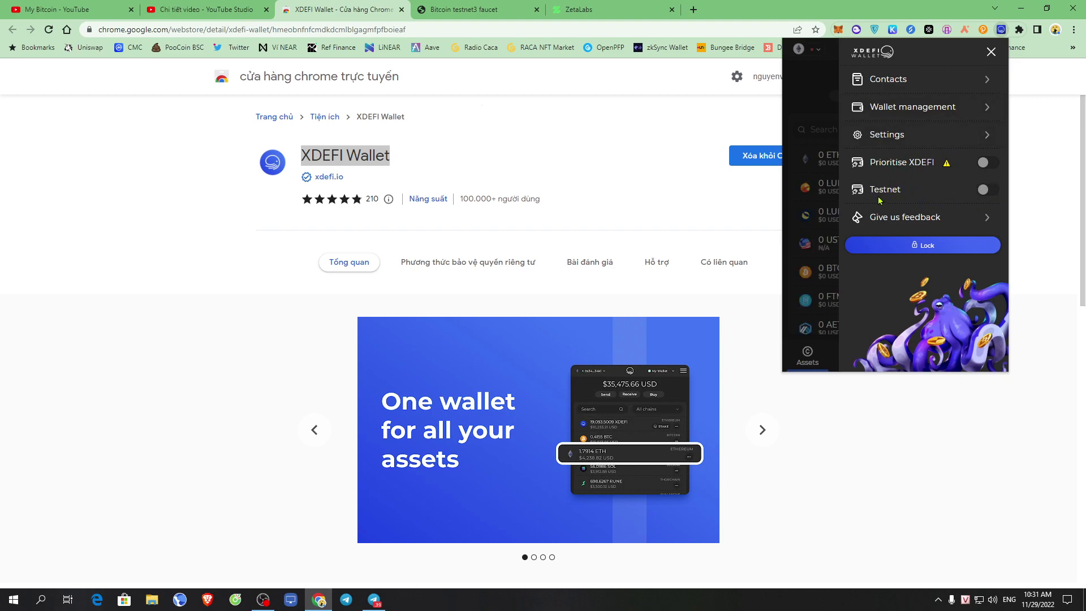
click(985, 191)
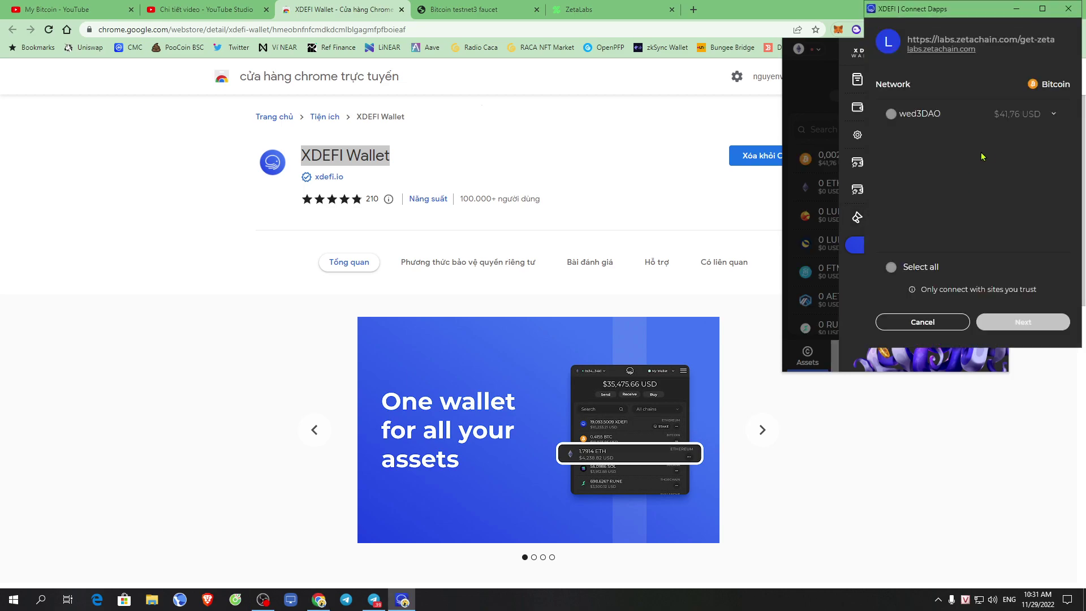
click(922, 322)
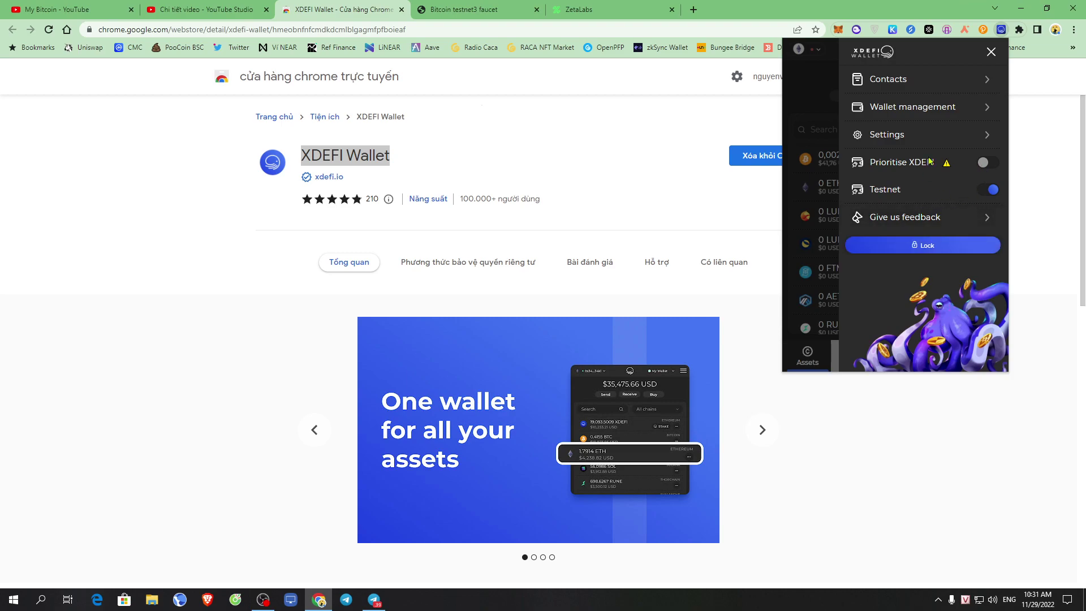
click(991, 52)
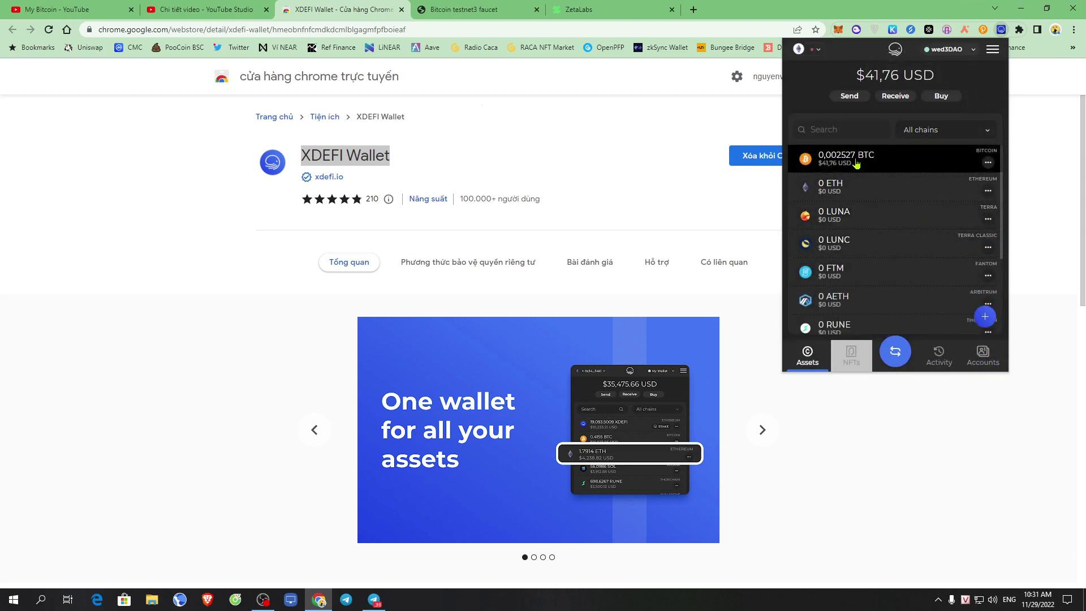
- Look through the XDEFI wallet's asset list and check the Bitcoin balance on its detail page
scroll(866, 254, down, 2)
scroll(883, 250, up, 2)
scroll(854, 219, down, 1)
scroll(857, 226, down, 2)
scroll(872, 242, up, 4)
click(877, 168)
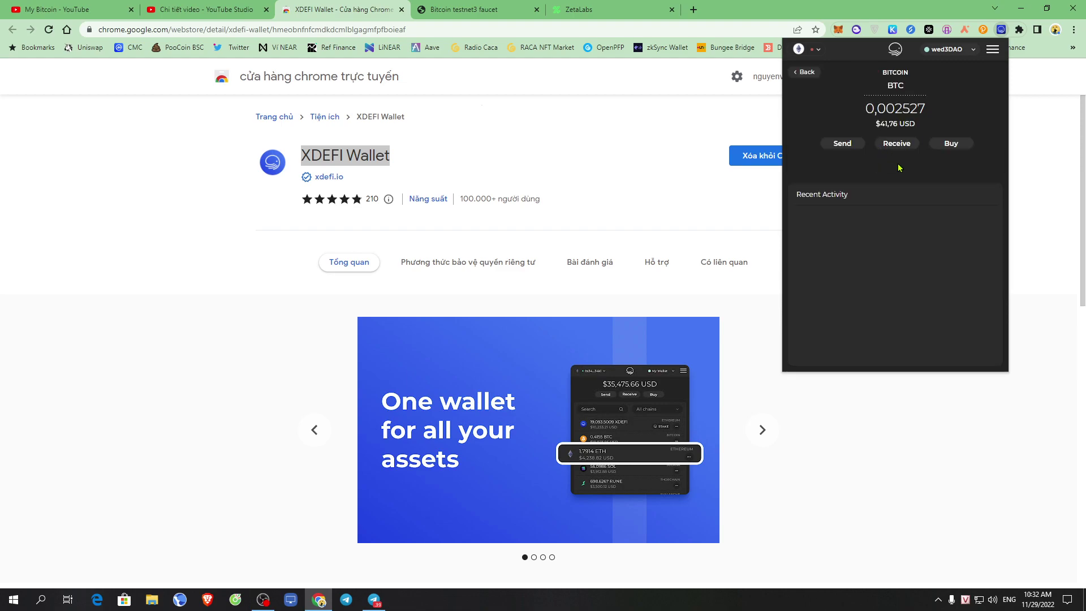
drag(864, 118, 1001, 107)
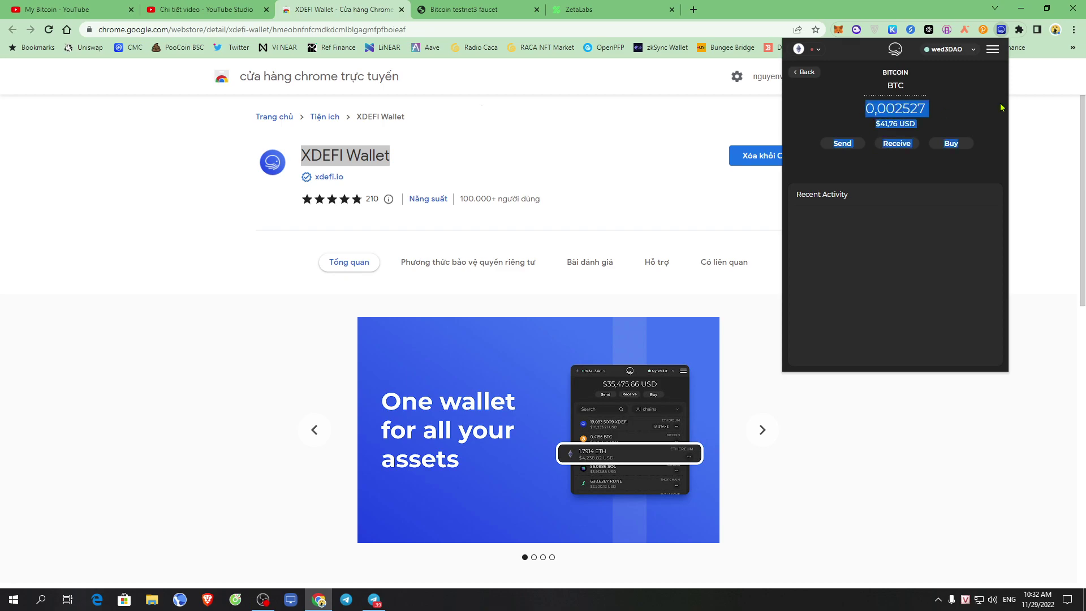
click(966, 111)
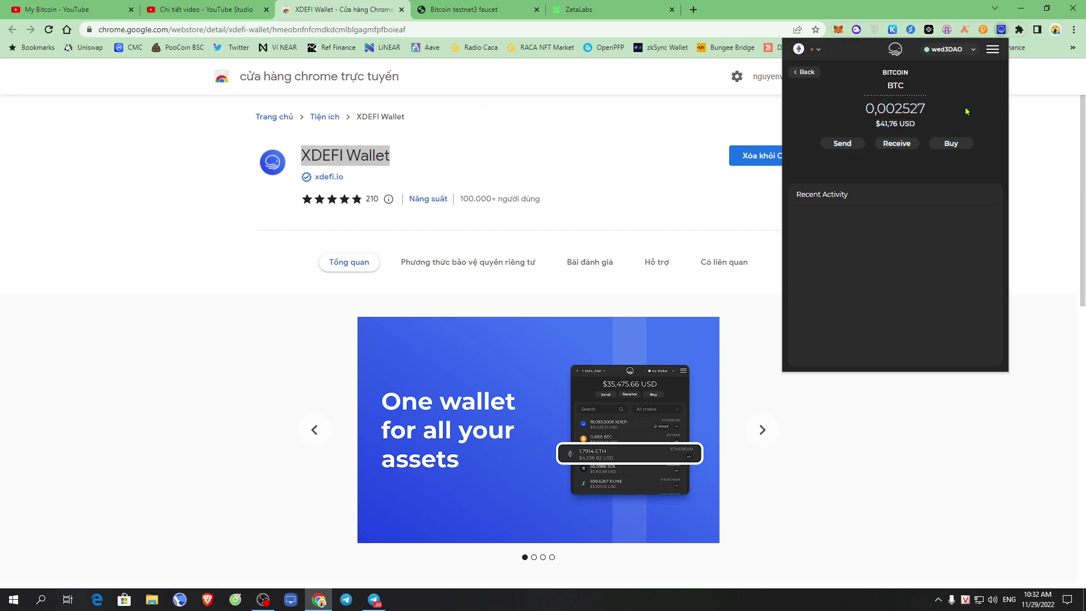
click(804, 72)
- Copy the Bitcoin testnet receiving address from the XDEFI wallet
click(869, 169)
click(898, 145)
drag(798, 169, 939, 168)
click(937, 167)
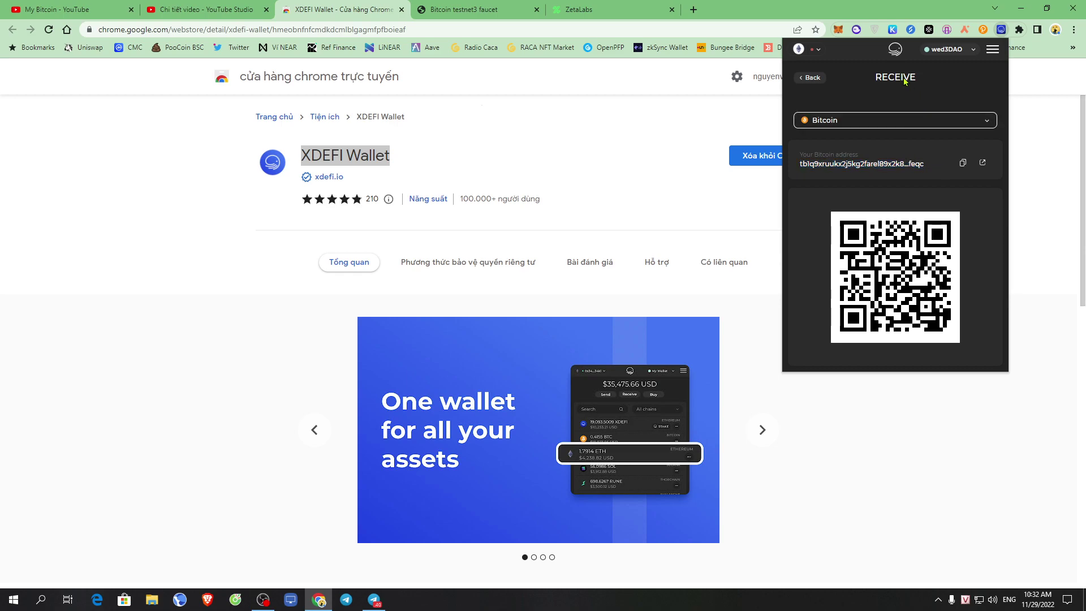
click(963, 165)
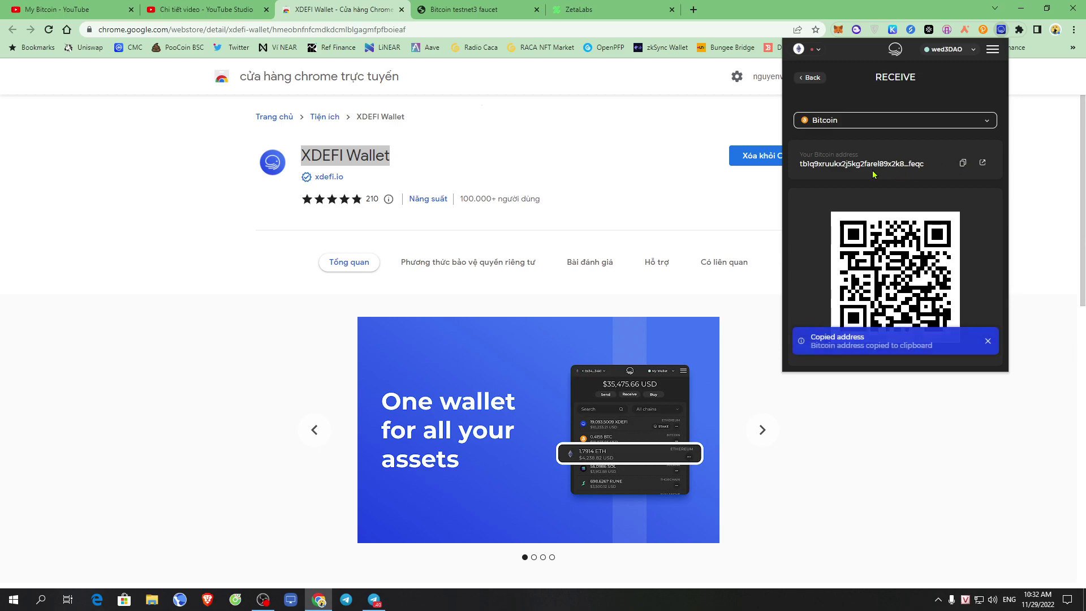
- Paste the copied wallet address into the Bitcoin testnet3 faucet at coinfaucet.eu and request test bitcoins
click(464, 10)
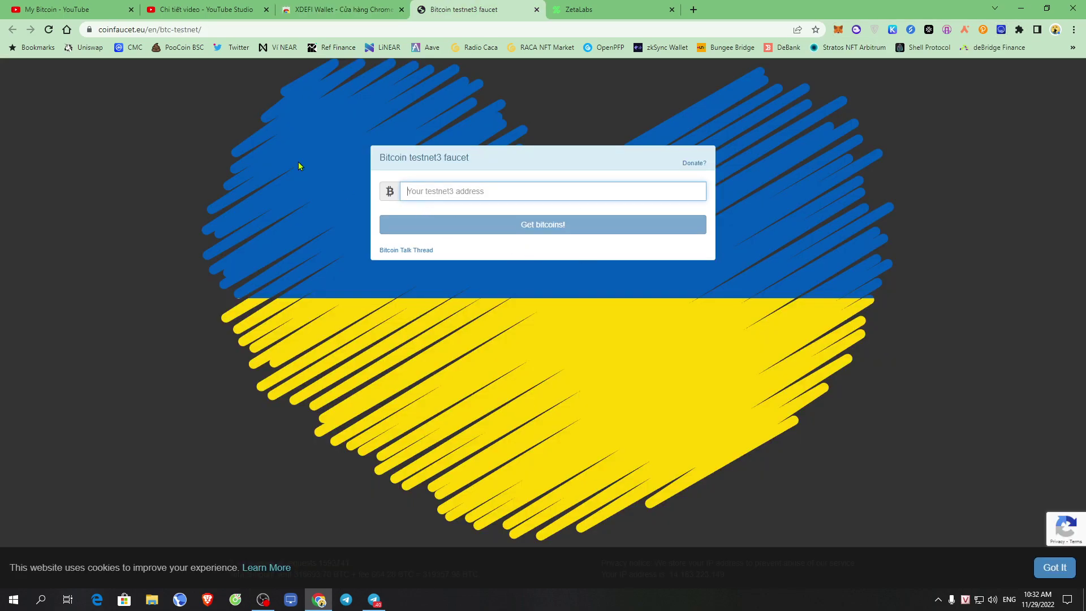
double_click(292, 27)
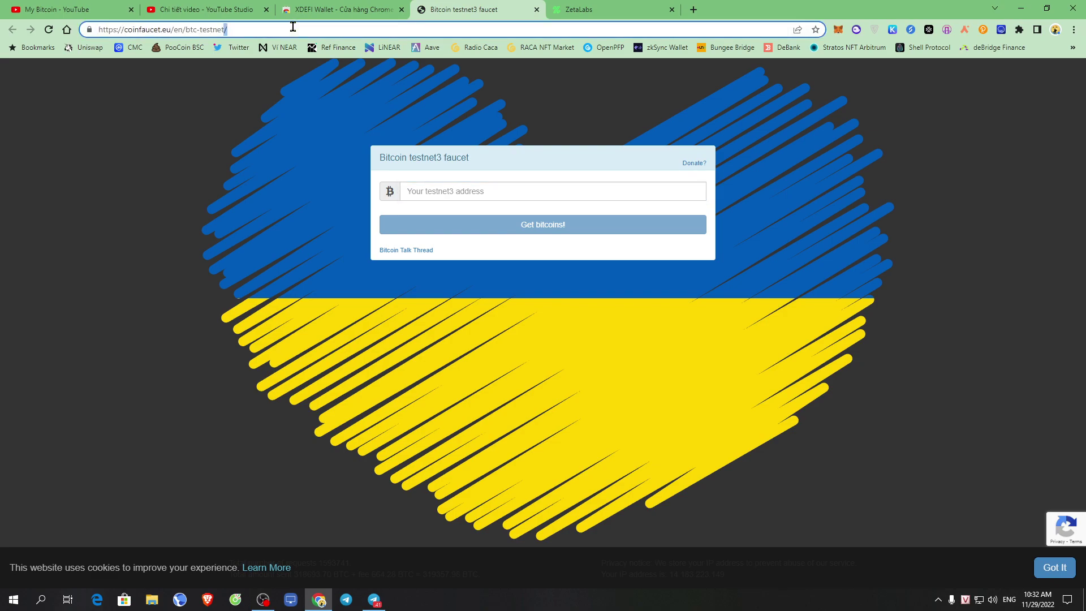
click(494, 133)
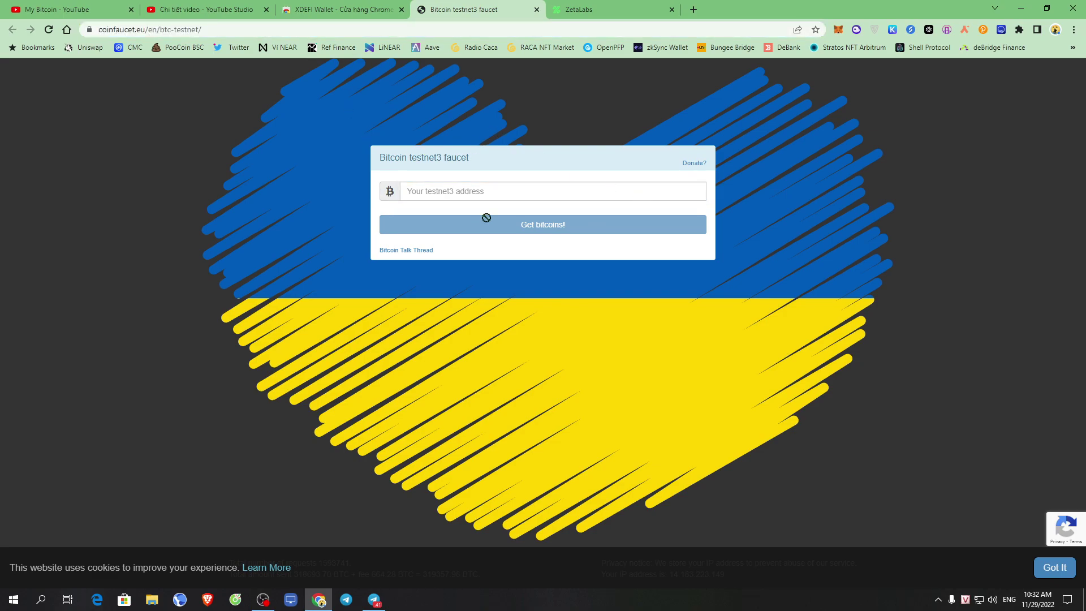
right_click(465, 191)
click(510, 281)
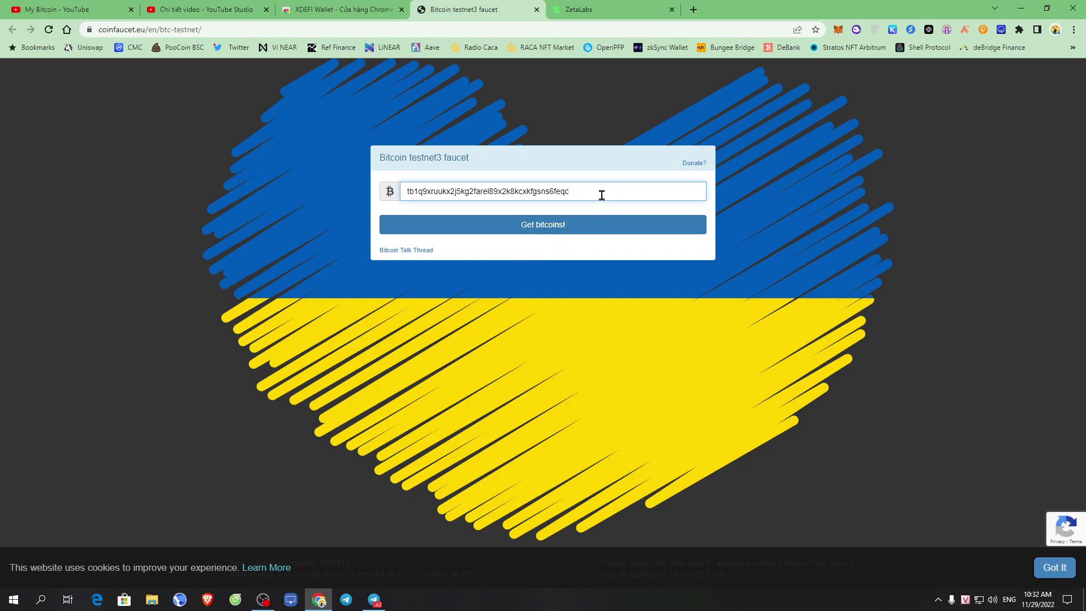
click(545, 232)
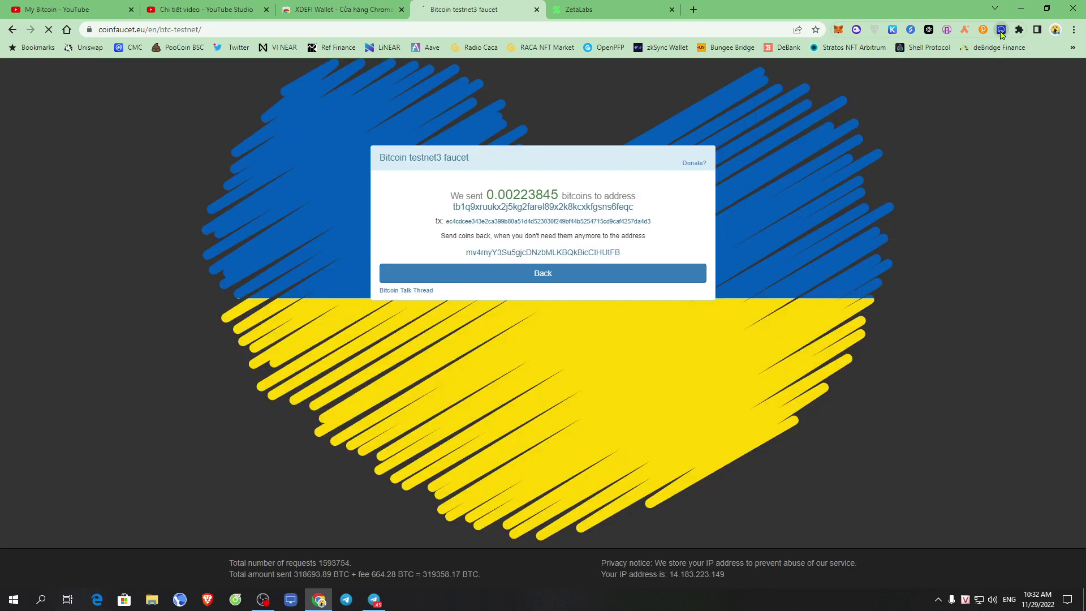
- Check the Bitcoin balance in the XDEFI wallet against the amount sent by the faucet
click(1001, 32)
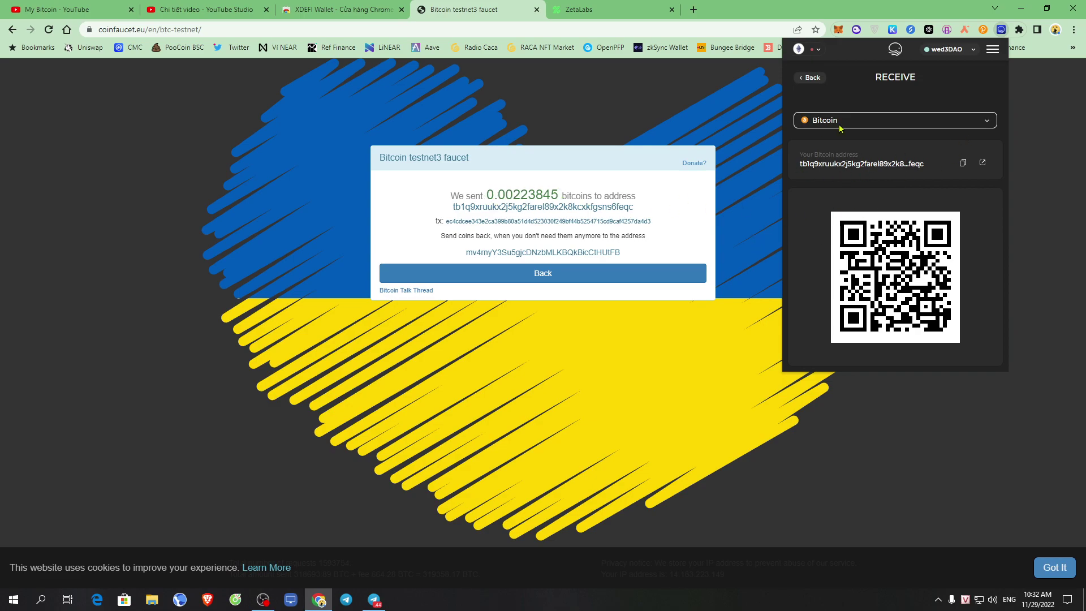
click(810, 77)
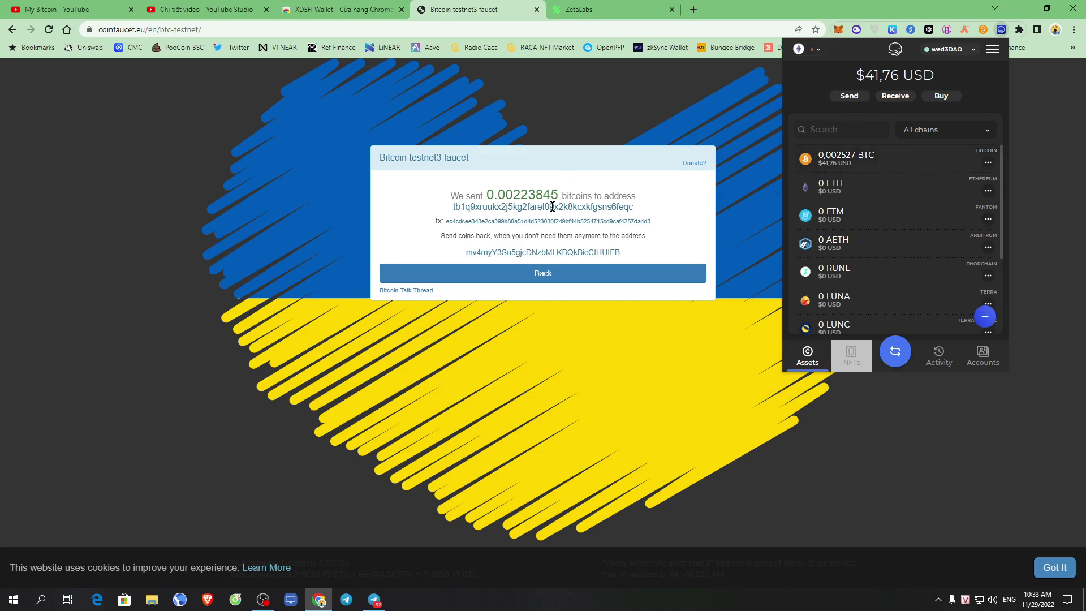
drag(493, 196, 591, 196)
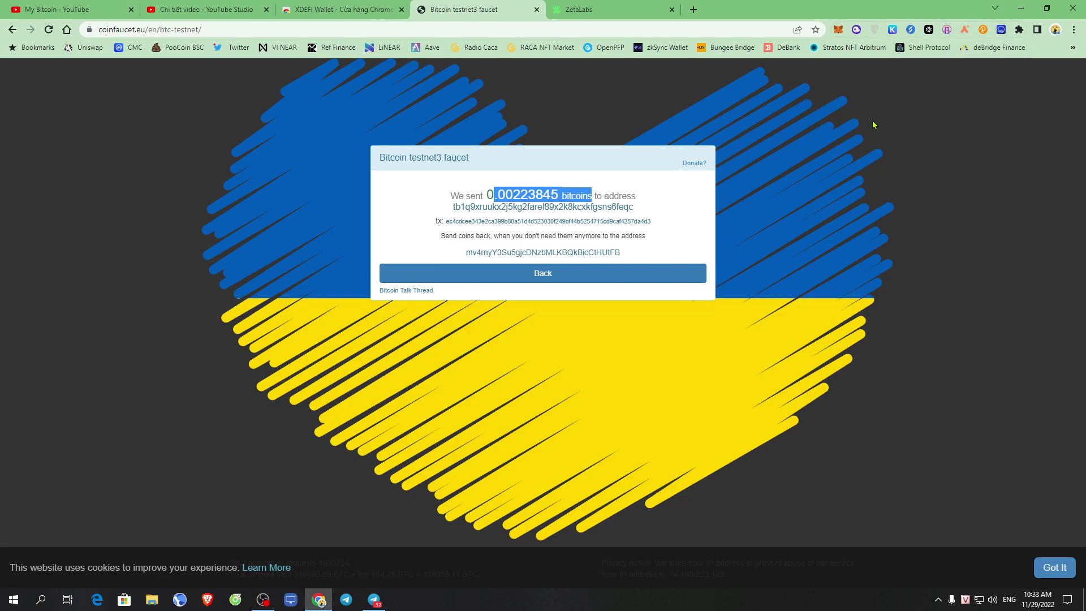
- On the ZetaLabs swap page, set the source network of the cross-chain swap to Bitcoin Testnet
click(604, 6)
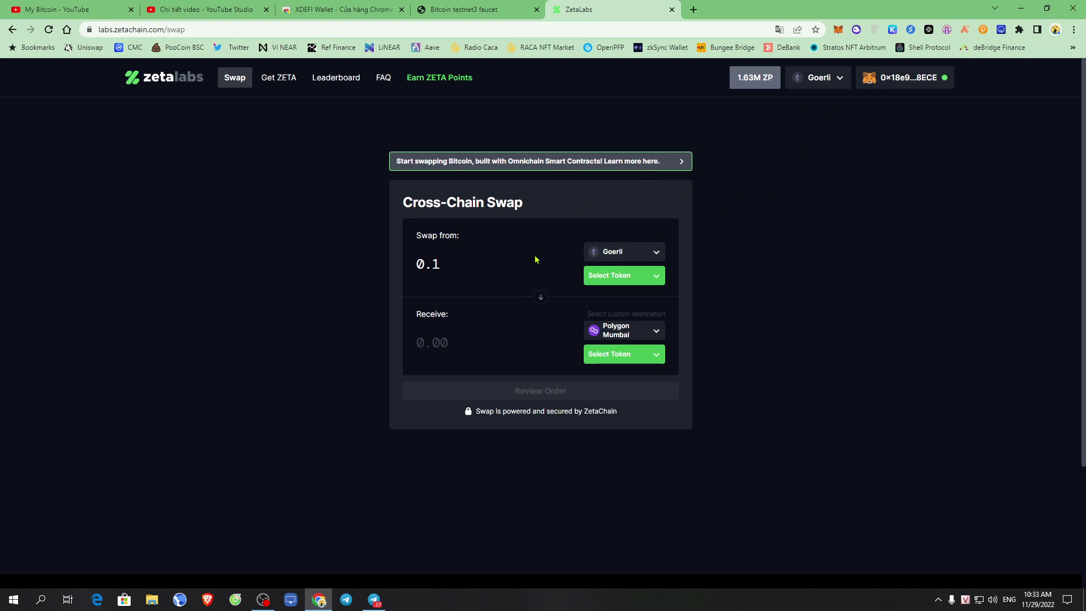
drag(419, 245, 491, 243)
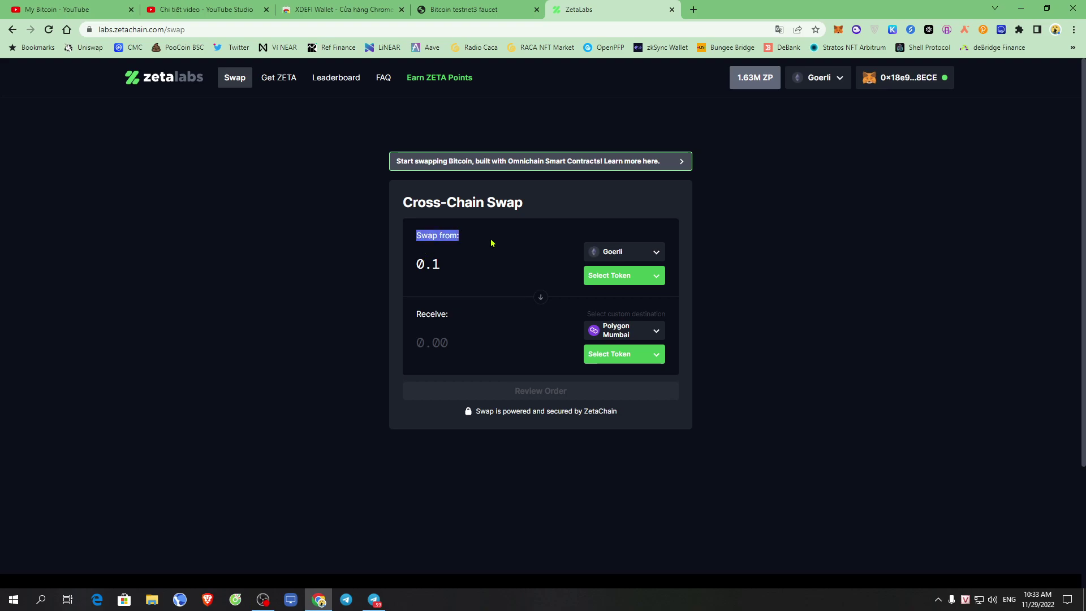
click(622, 252)
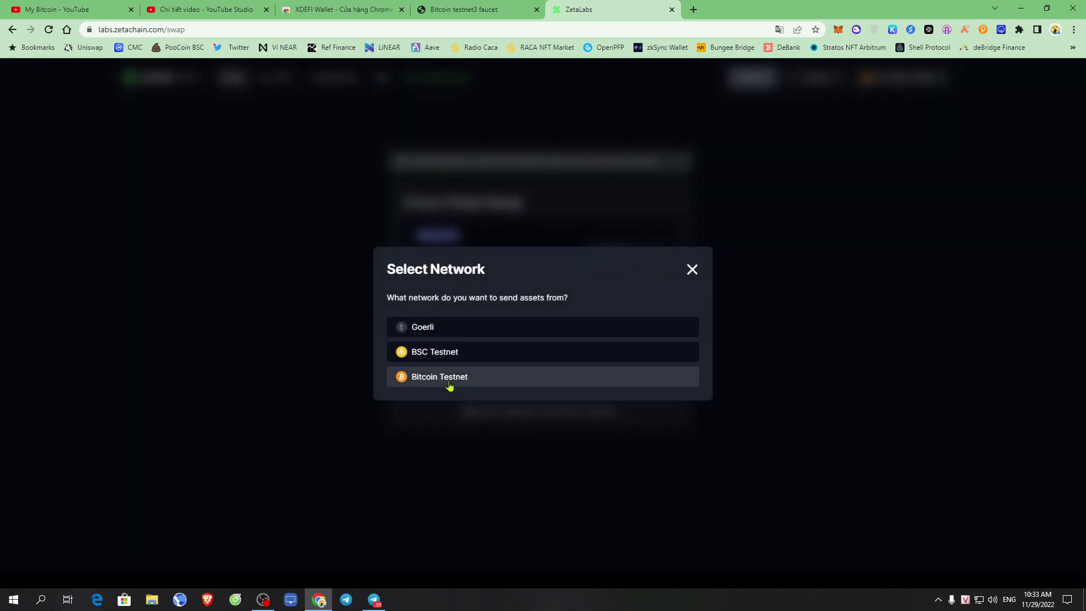
click(693, 270)
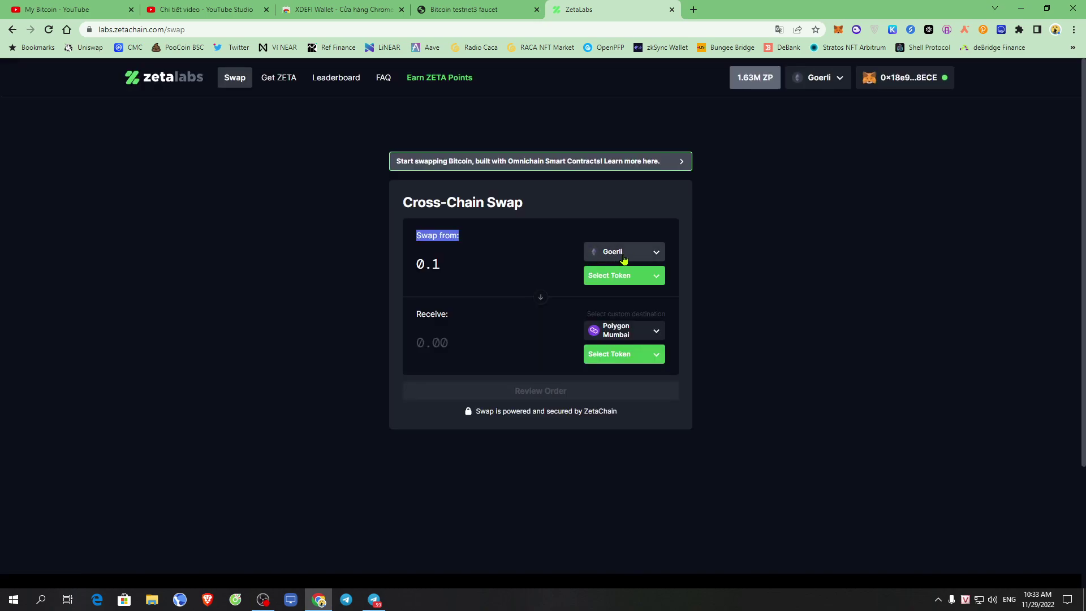
click(632, 257)
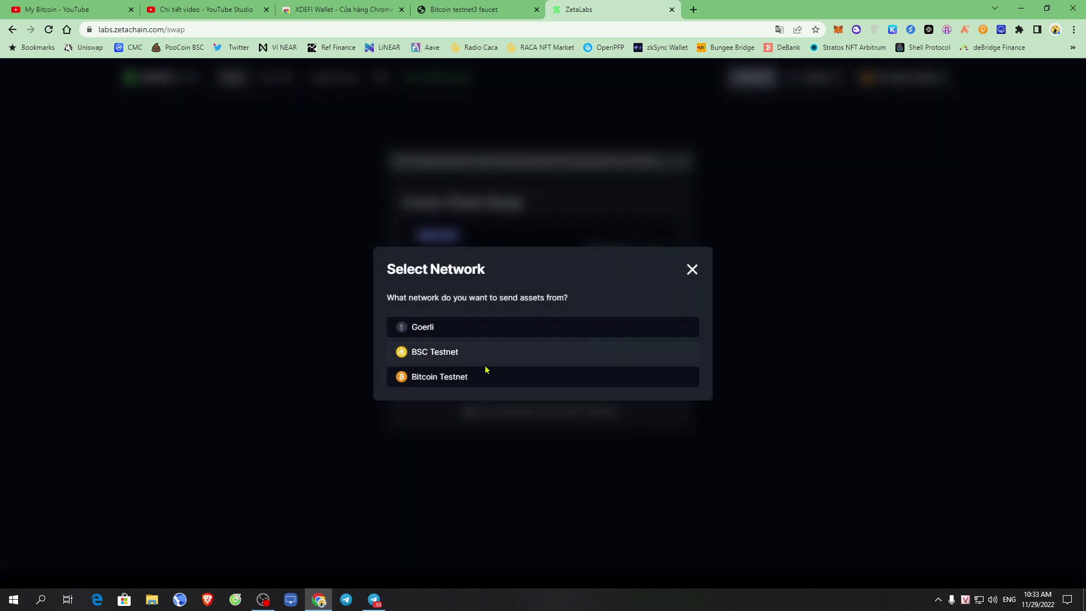
click(458, 383)
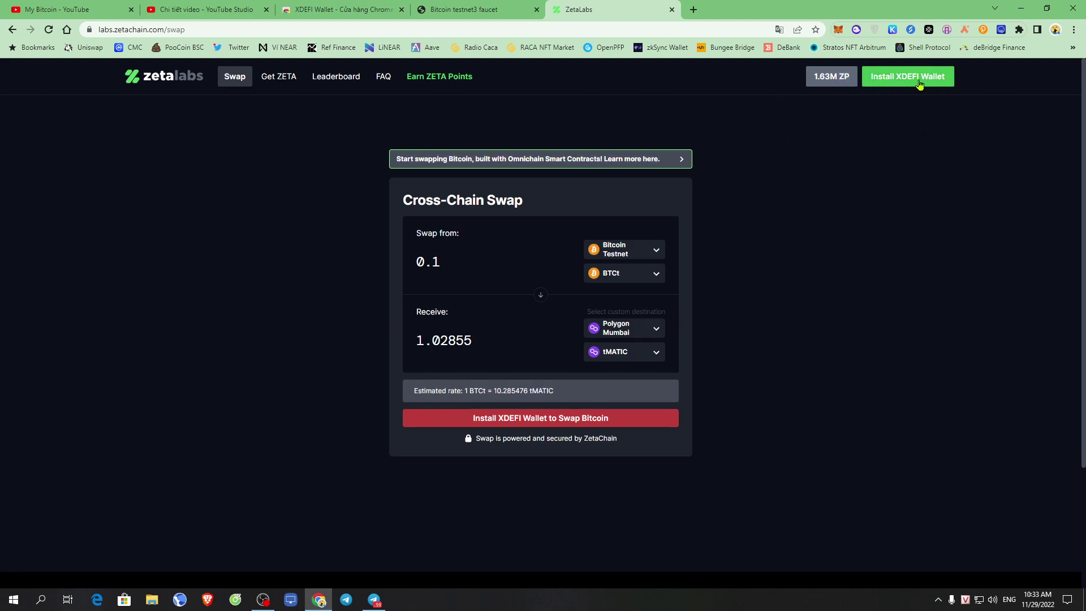
- Reload the ZetaLabs swap page and choose Bitcoin Testnet as the source network again
right_click(837, 152)
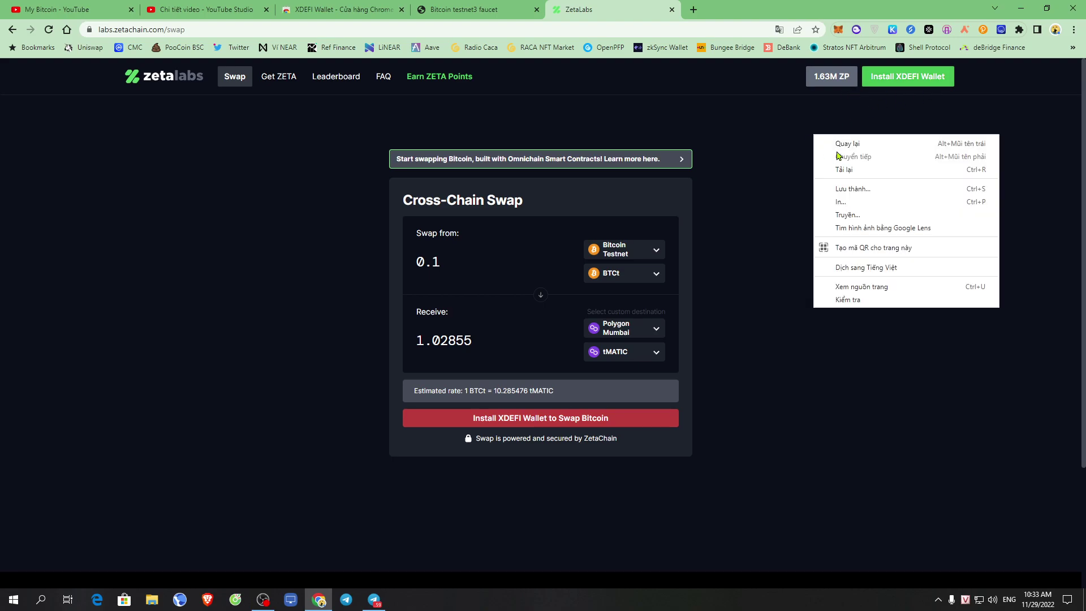
click(876, 169)
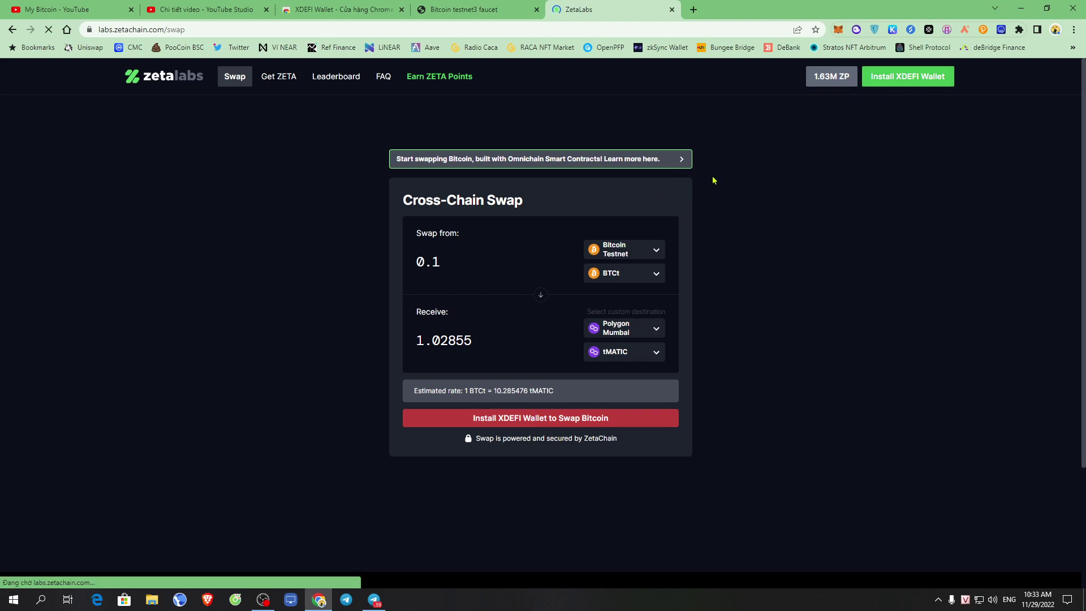
click(621, 255)
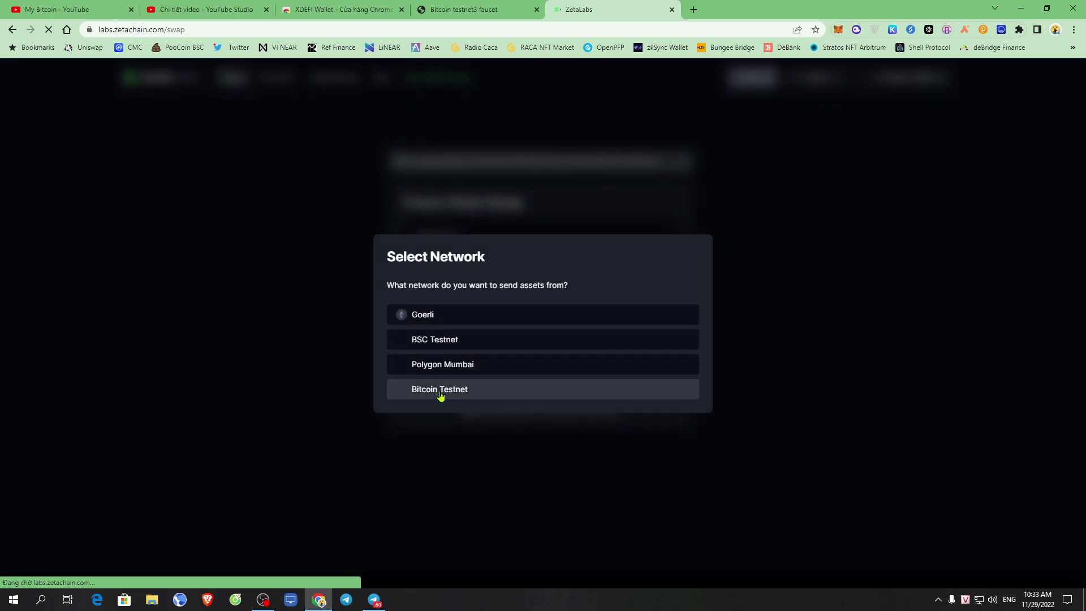
click(471, 394)
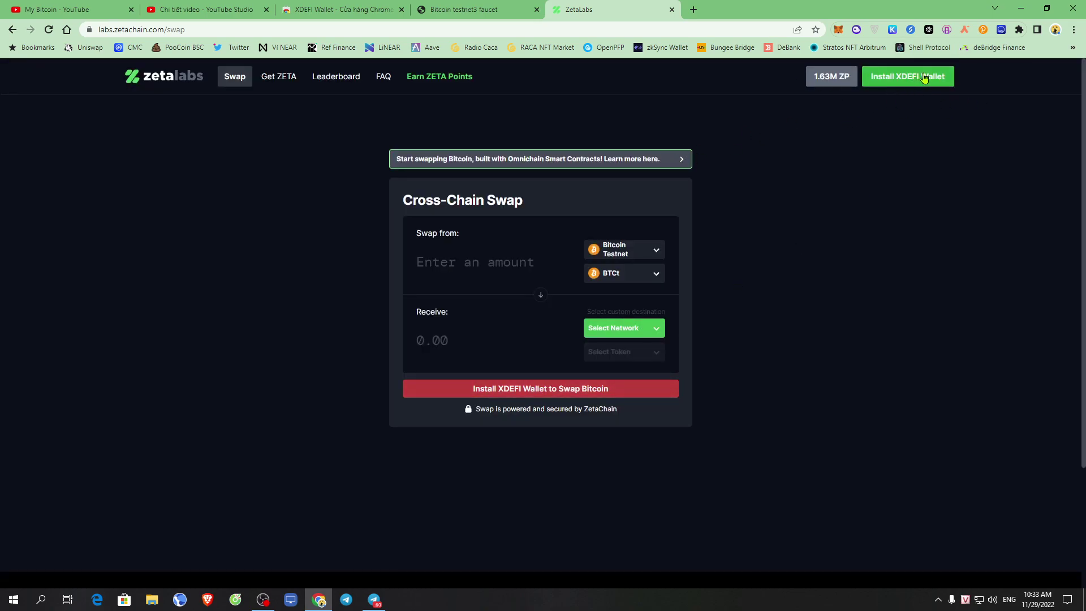
- Connect the wed3DAO account of the XDEFI wallet to ZetaLabs, allowing the site to view its Bitcoin address
click(902, 82)
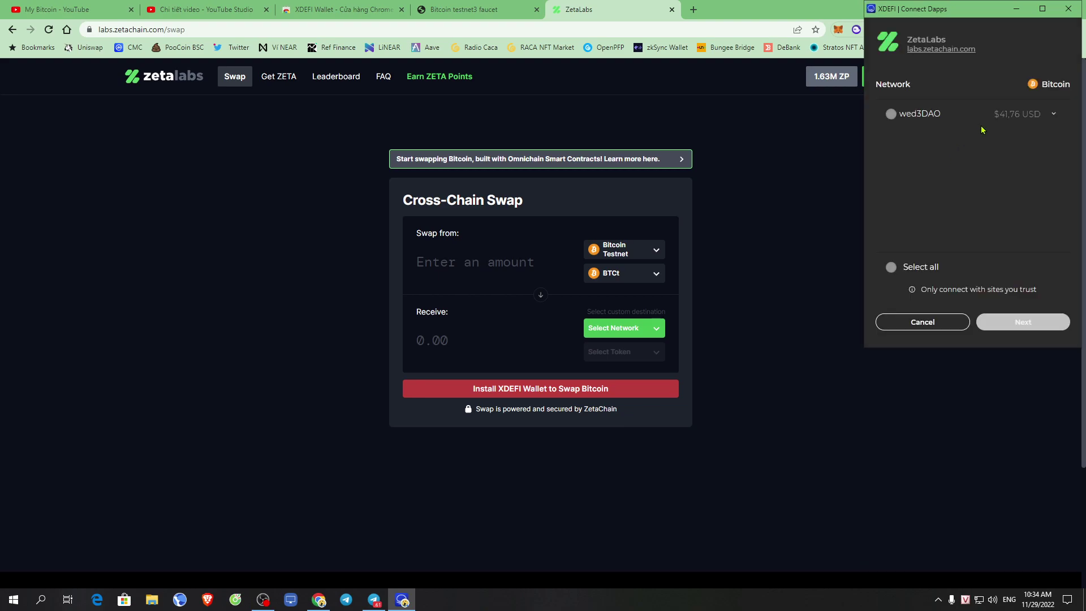
click(891, 115)
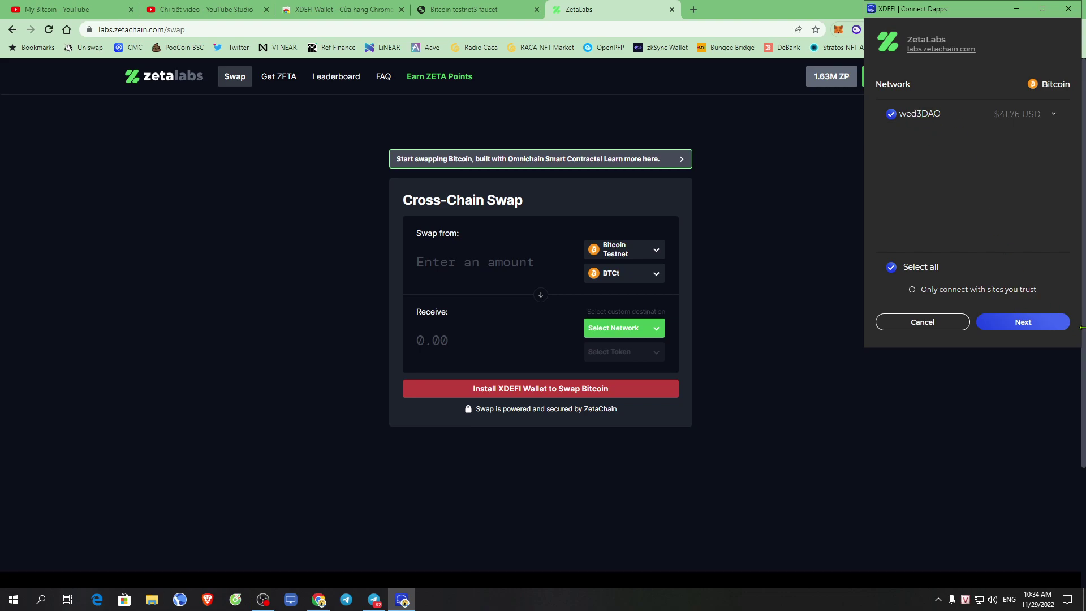
click(1018, 327)
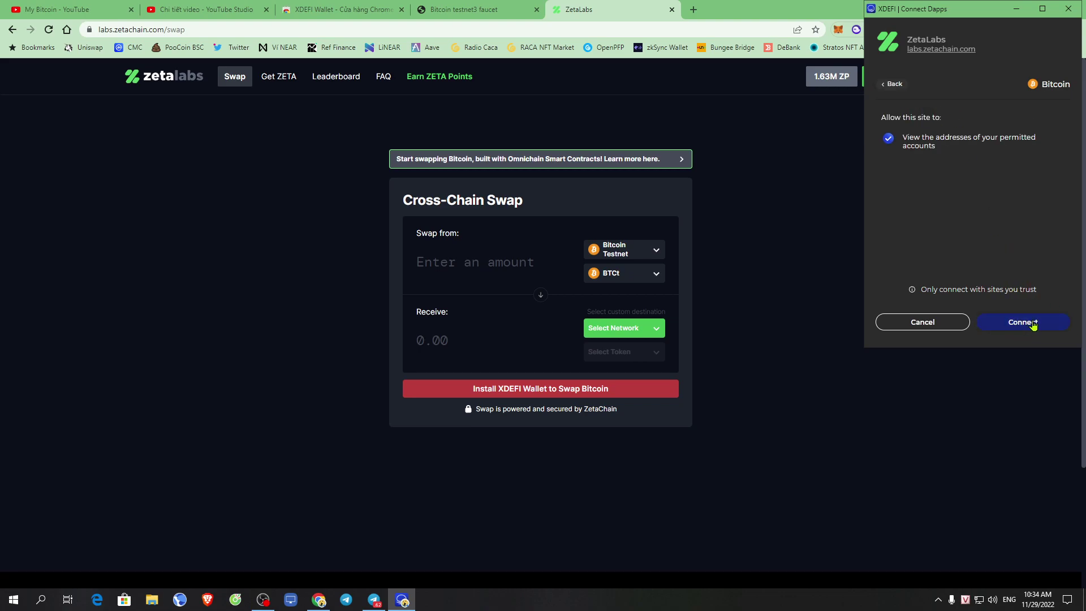
click(1033, 324)
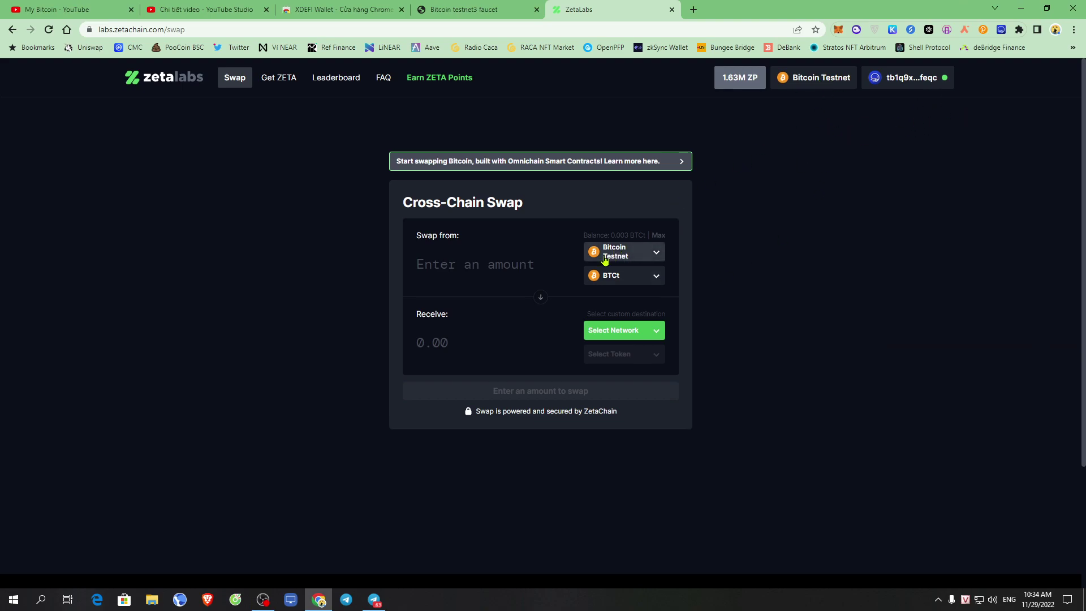
- Set the receiving network of the swap to Goerli and check which assets can be sent
click(644, 335)
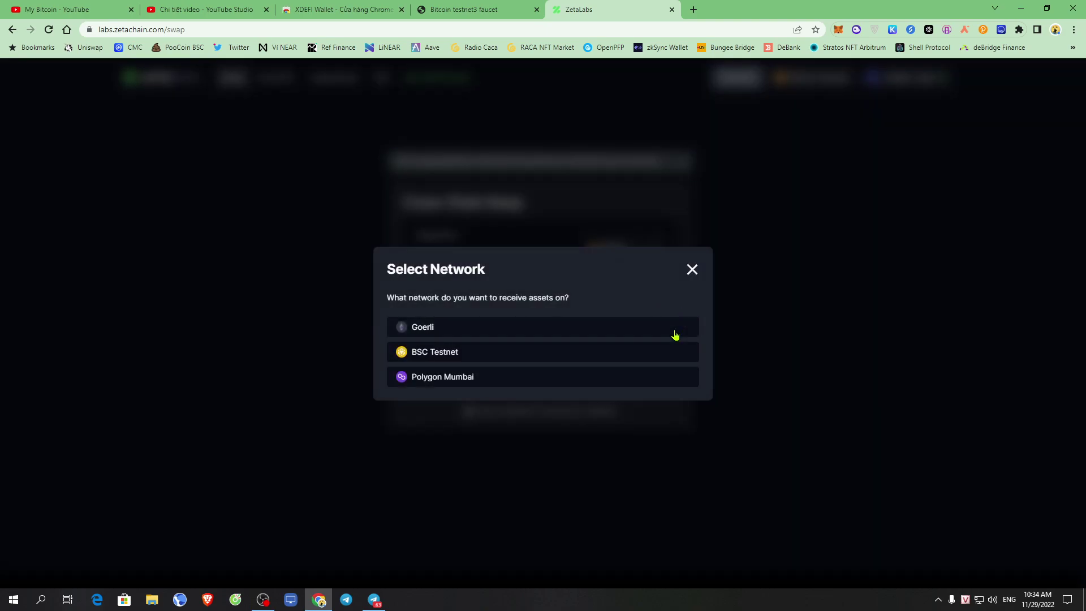
click(445, 337)
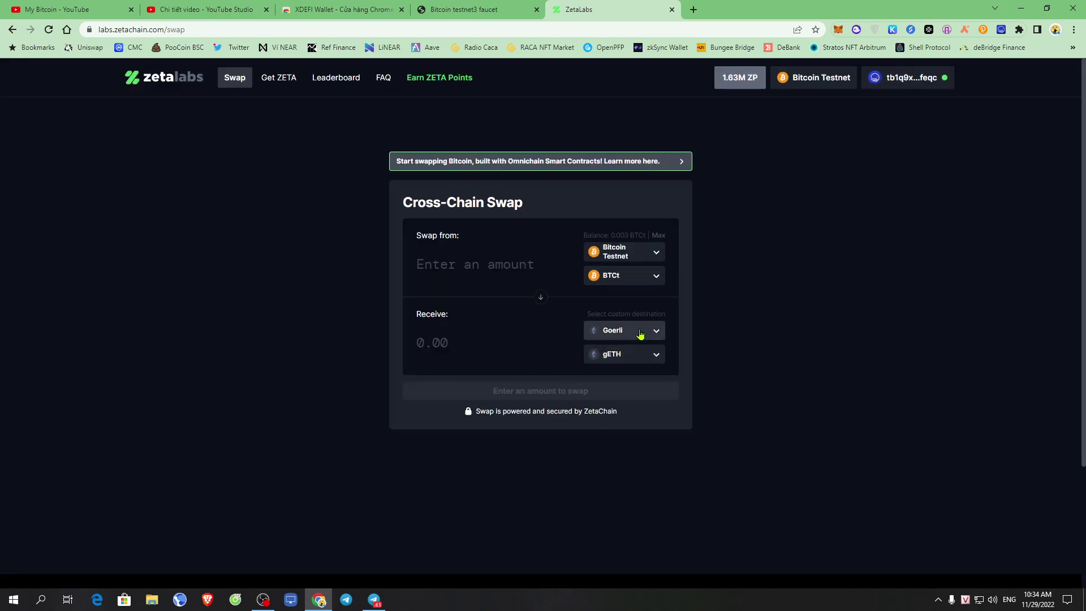
click(615, 331)
click(618, 236)
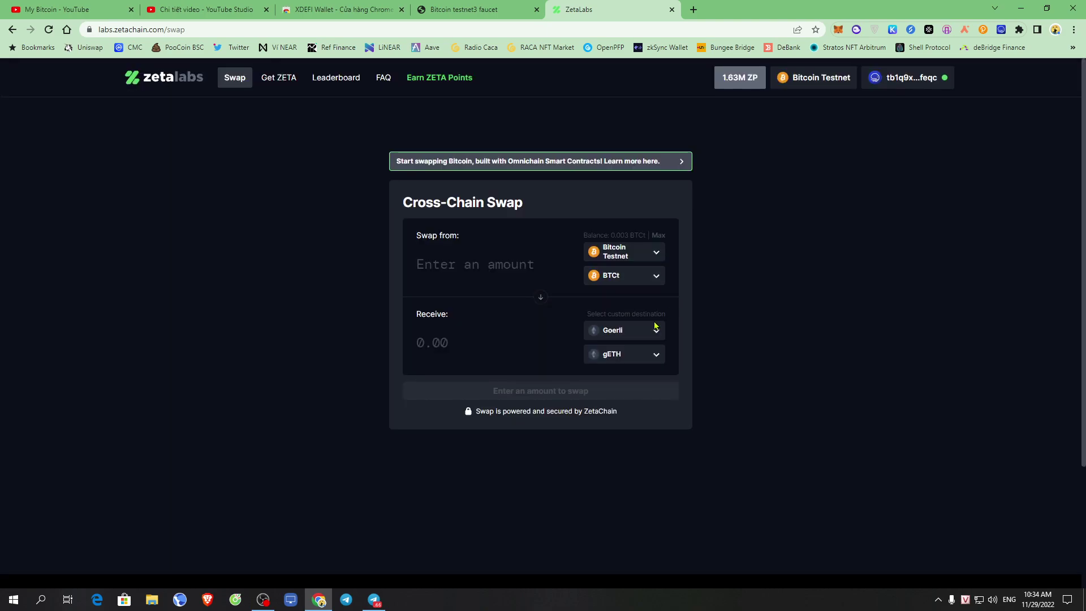
click(650, 356)
click(692, 297)
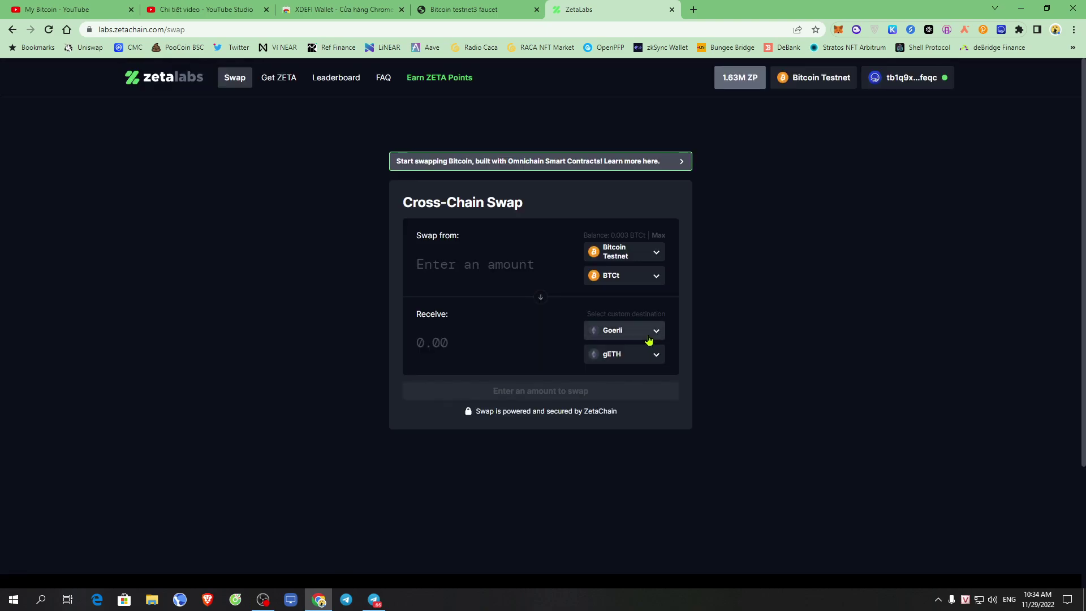
click(639, 281)
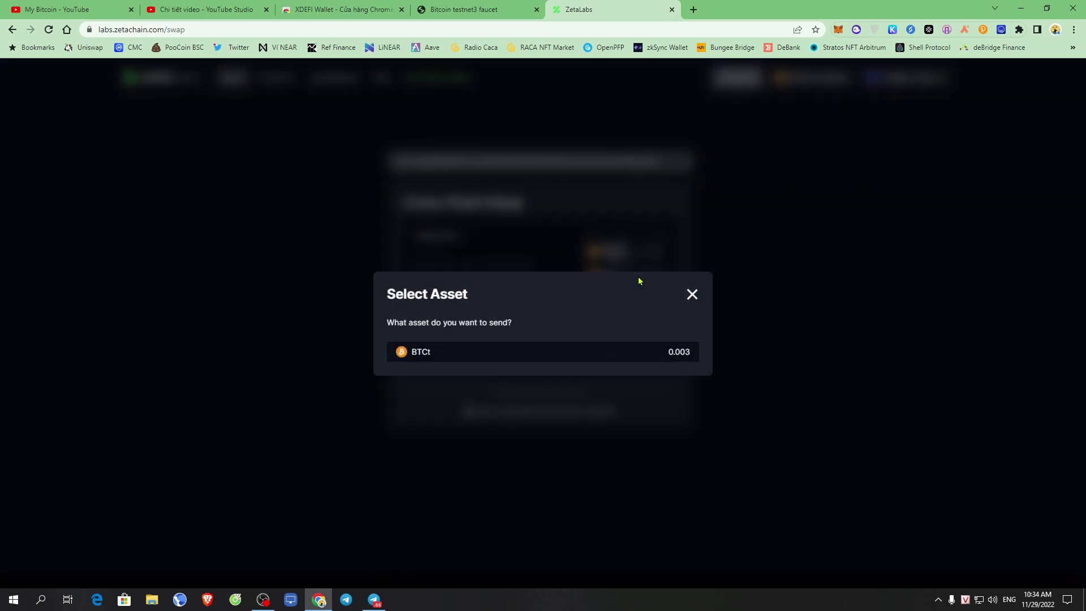
click(692, 296)
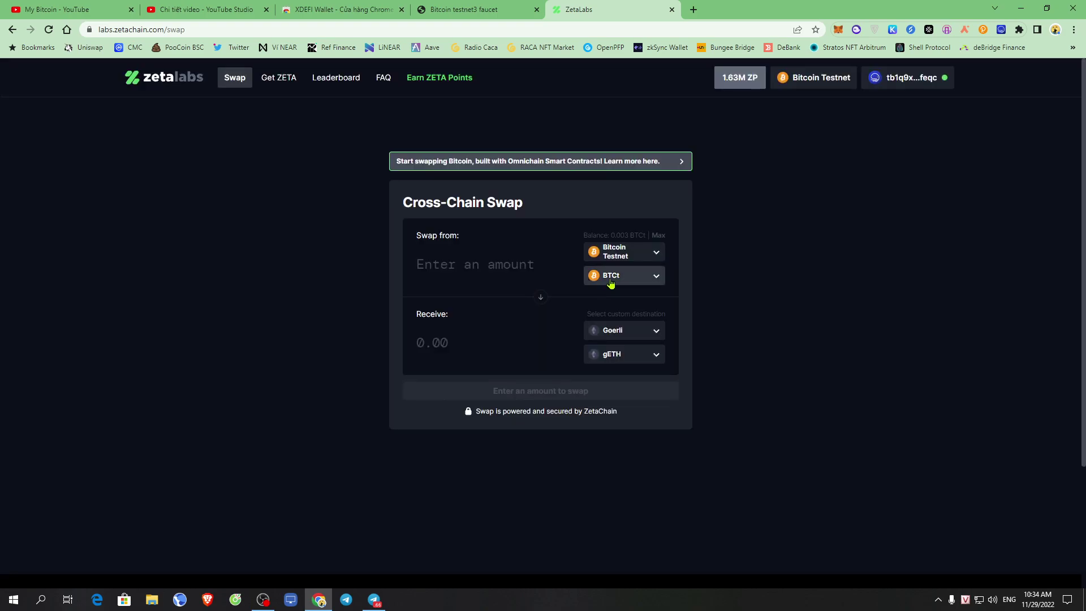
- Set the swap amount to the maximum available BTCt and look over the receiving networks on offer
click(500, 258)
click(658, 235)
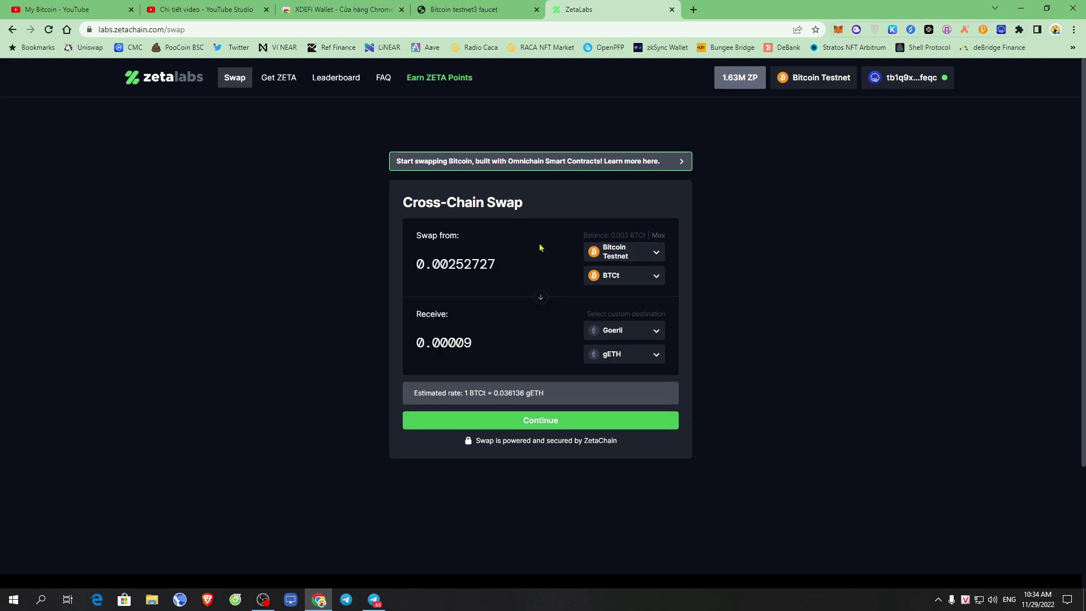
click(622, 335)
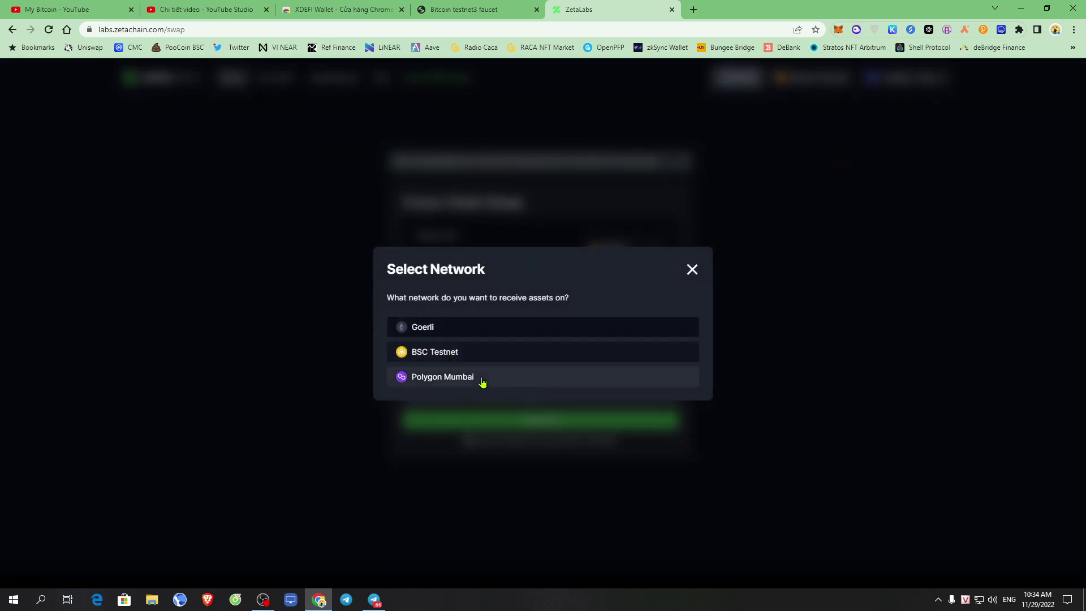
click(692, 270)
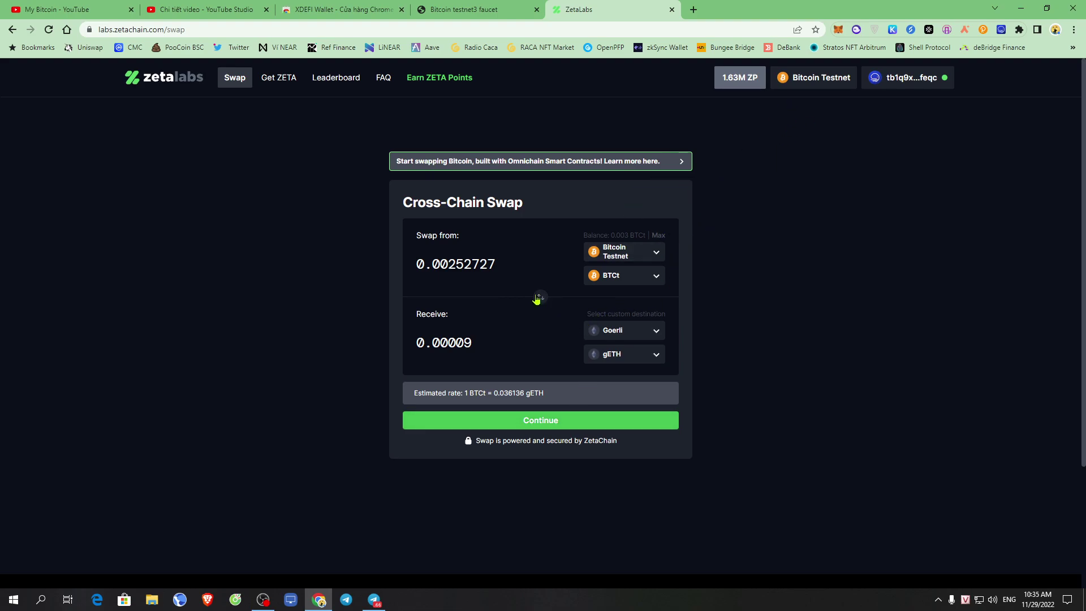
- Switch the source network to Polygon Mumbai and back to Bitcoin Testnet to compare the connected wallets
click(652, 253)
click(462, 352)
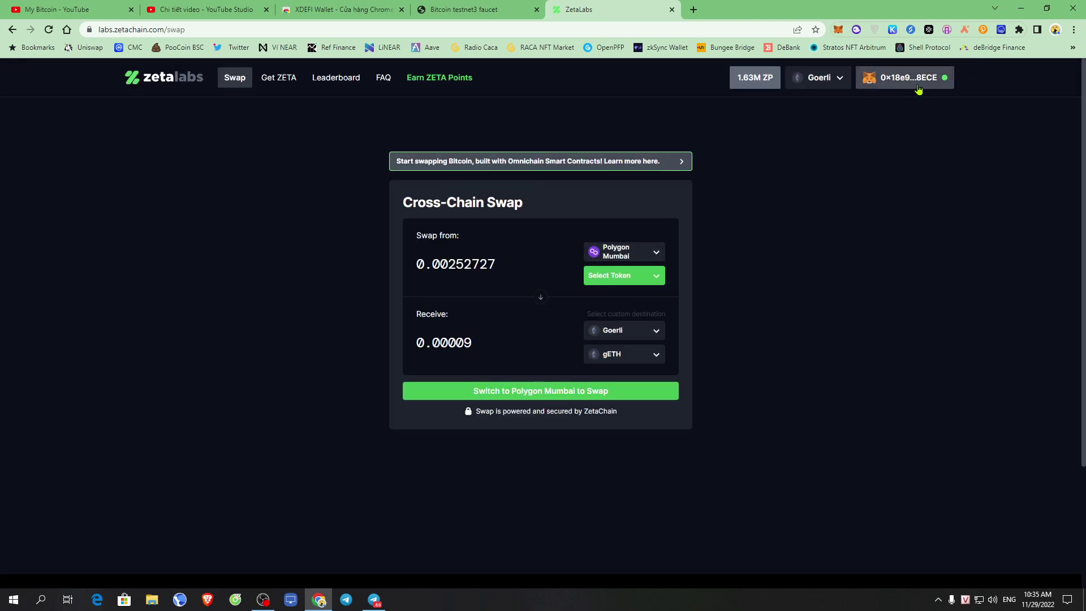
click(610, 262)
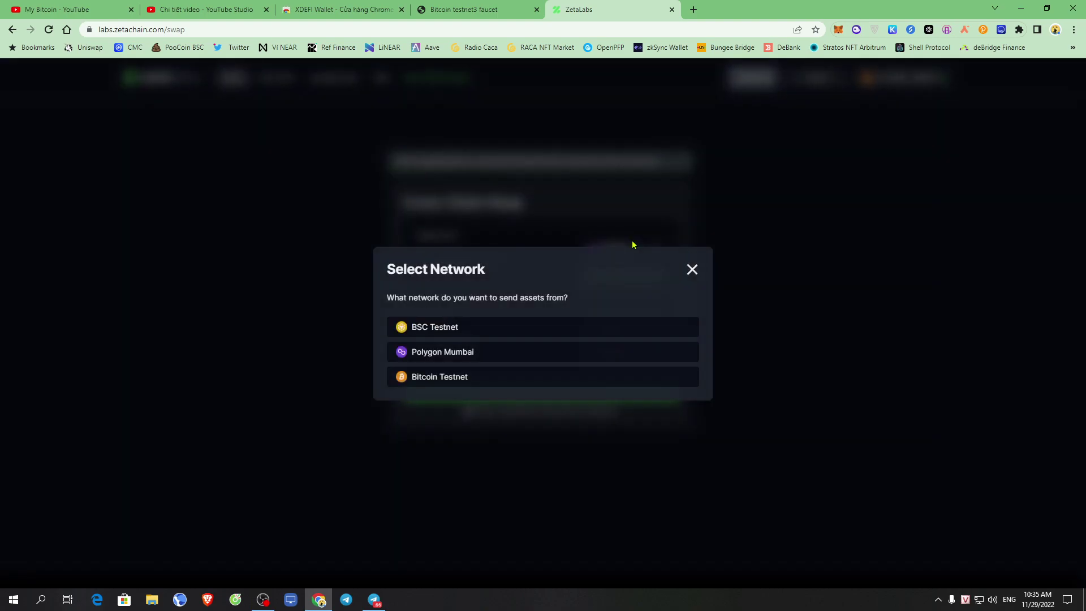
click(461, 378)
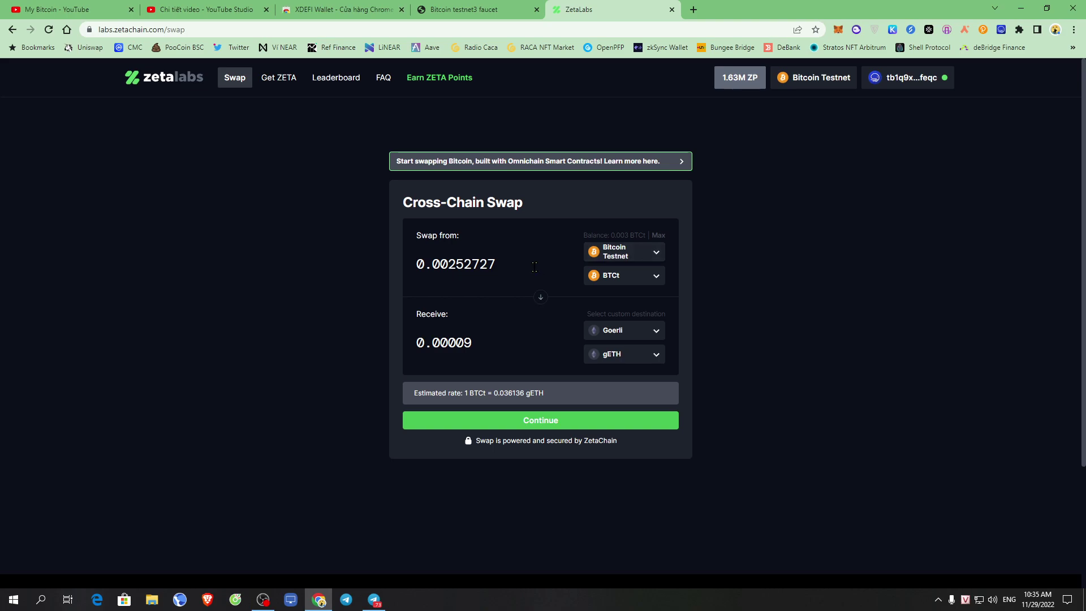
drag(445, 262, 498, 263)
click(512, 266)
click(537, 420)
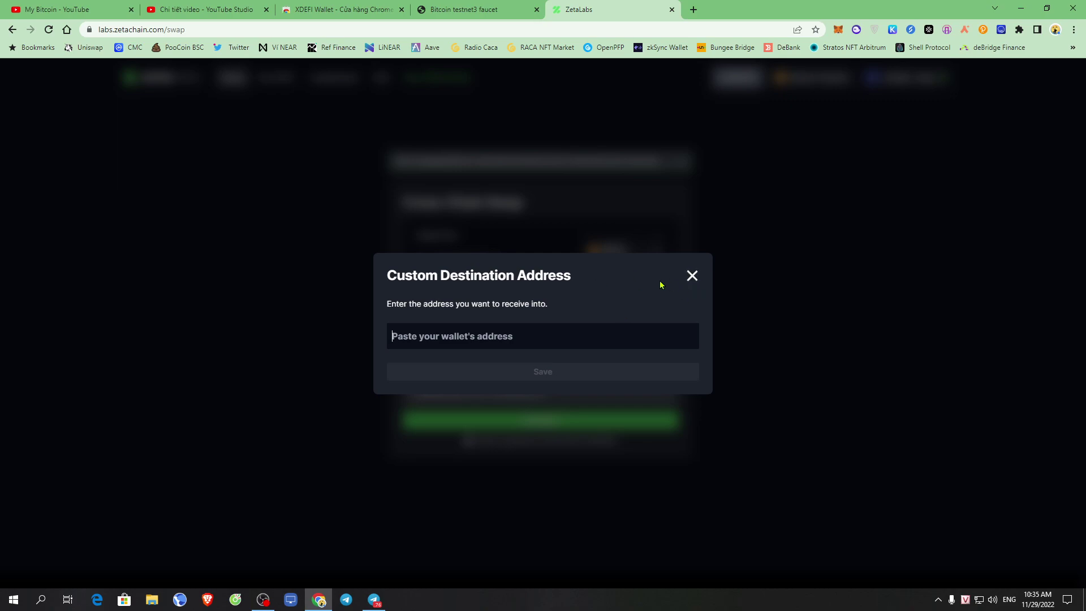
click(692, 276)
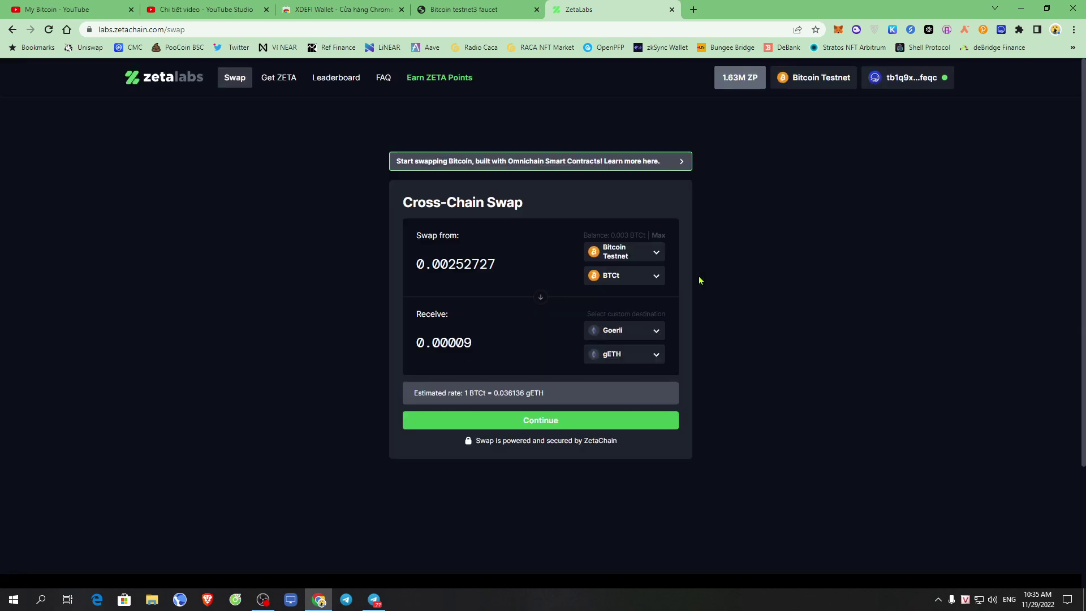
- Continue the swap and save the wallet address copied from MetaMask as the custom destination address
click(530, 425)
drag(407, 309, 527, 324)
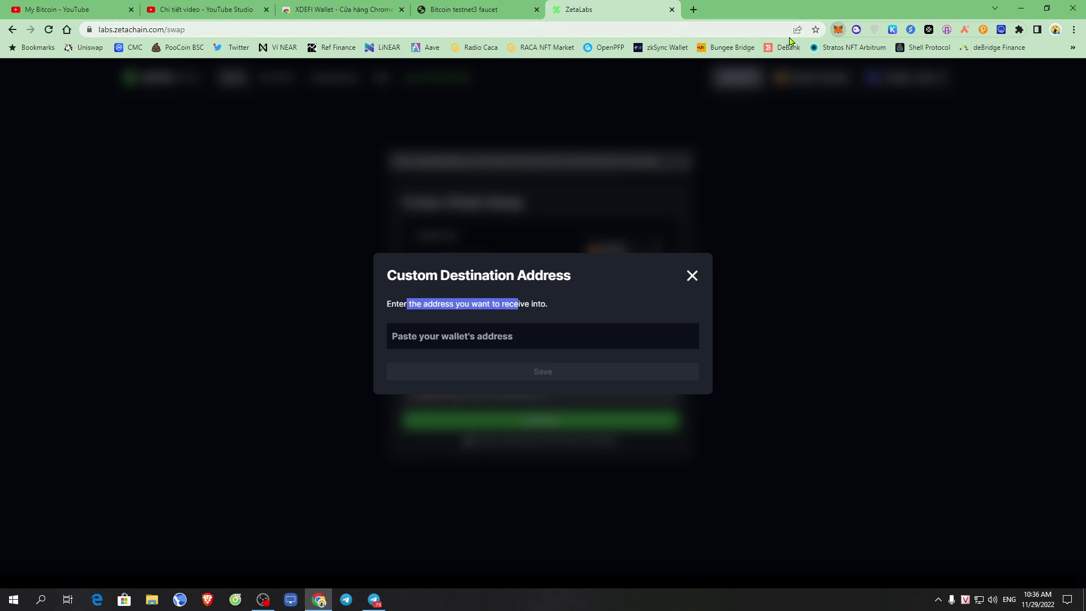
click(838, 29)
click(743, 96)
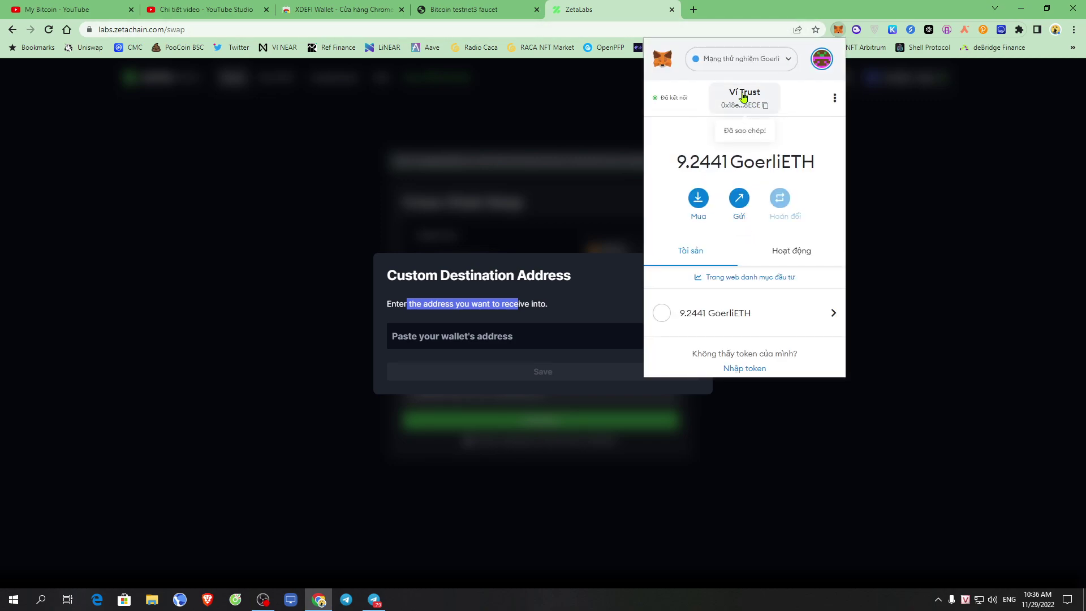
click(471, 336)
right_click(472, 336)
click(509, 426)
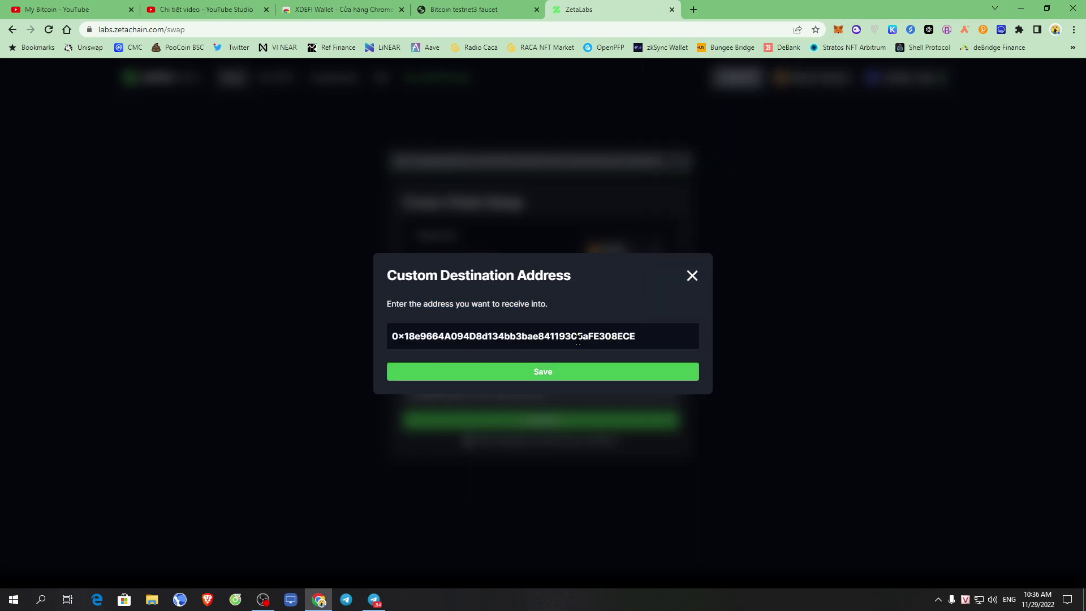
click(540, 378)
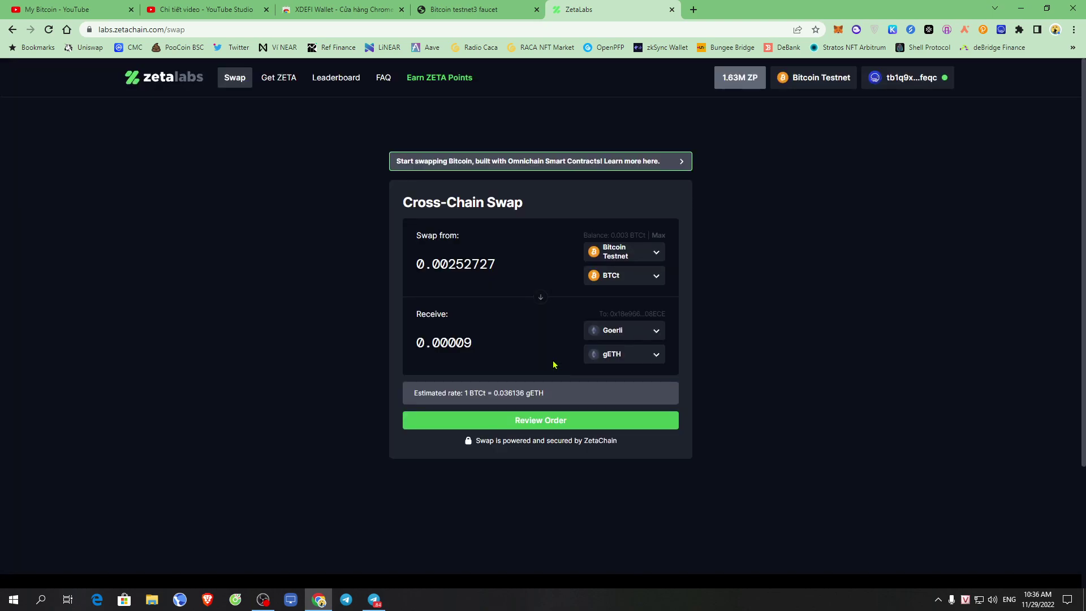
- Review the order and try to swap 0.00252727 BTCt for gETH, confirming the transaction in the XDEFI wallet
click(553, 426)
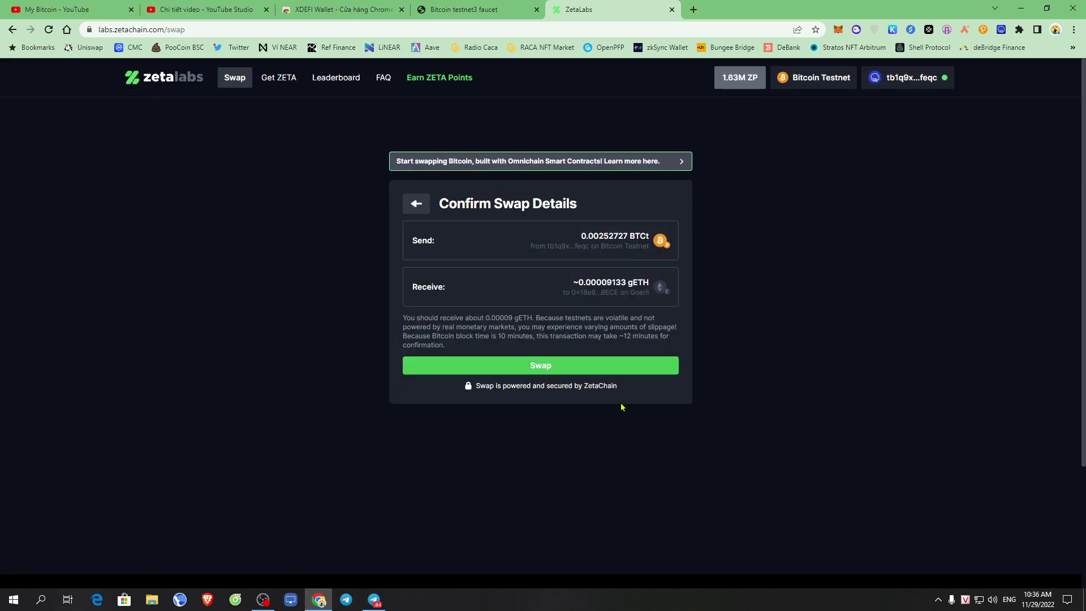
click(539, 372)
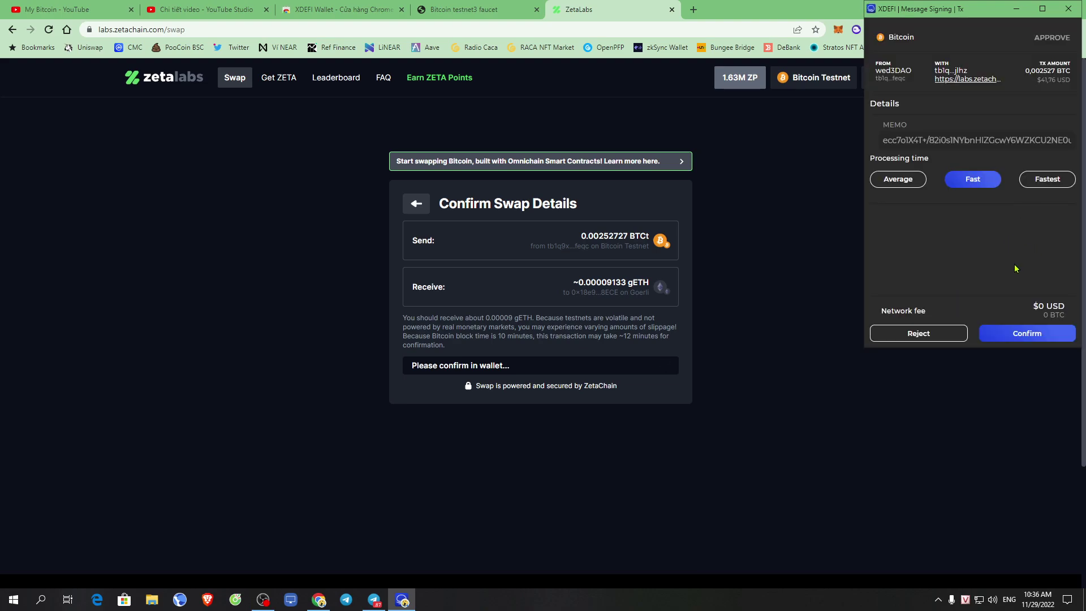
click(1016, 338)
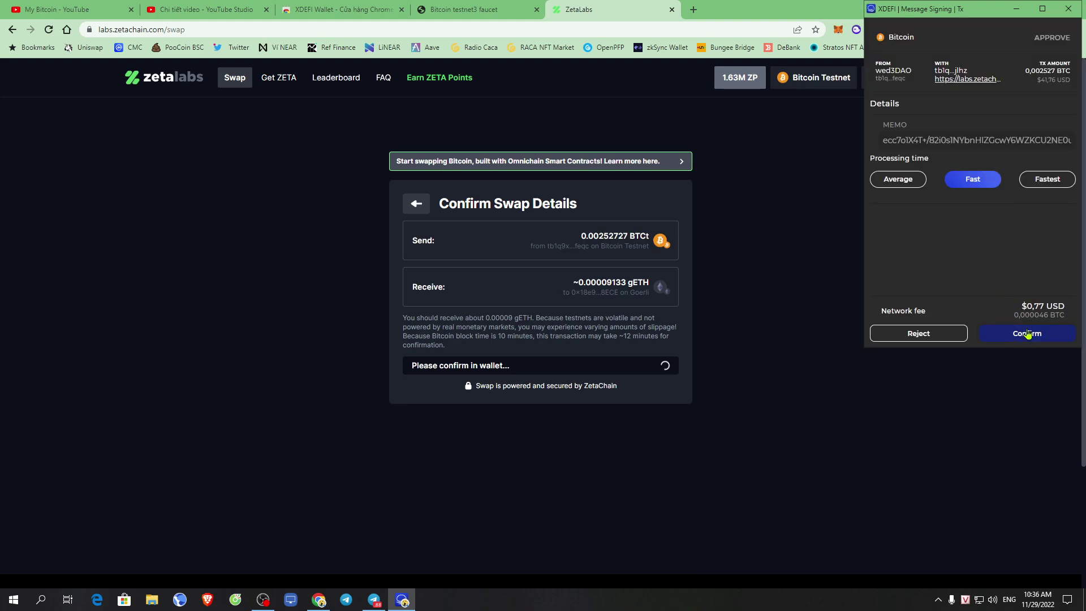
click(1016, 338)
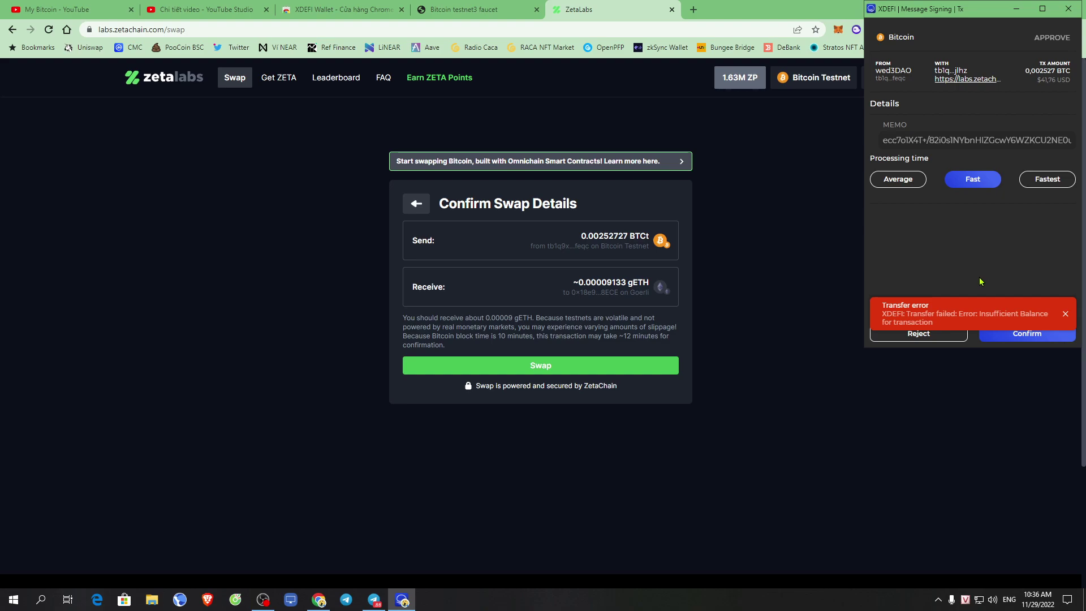
- Retry confirming the XDEFI transaction with the Fastest processing time, then with Fast
click(1049, 182)
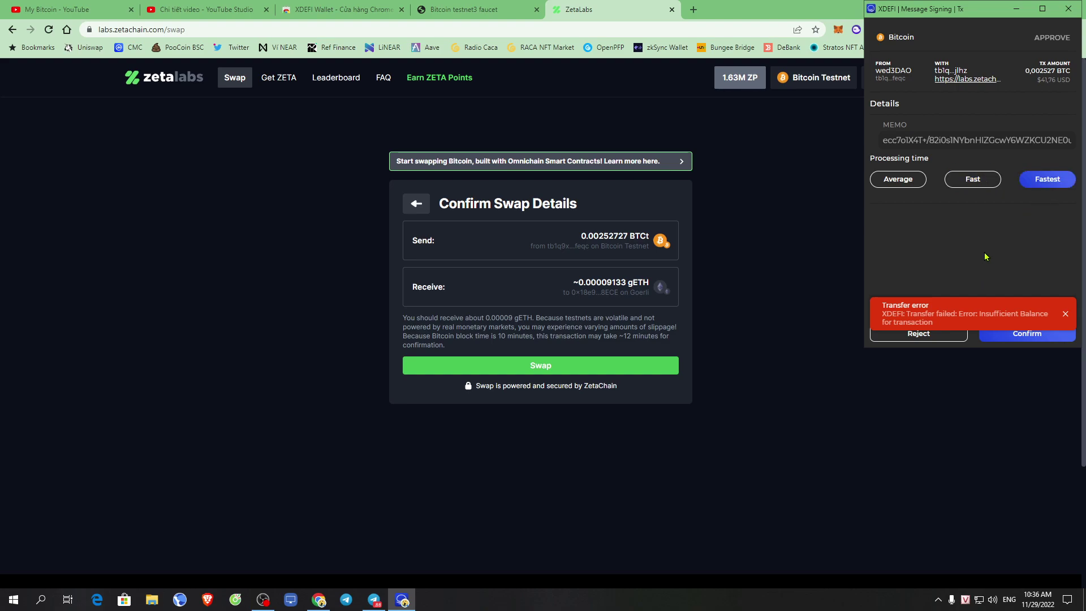
click(1038, 335)
click(907, 182)
click(973, 180)
click(1020, 337)
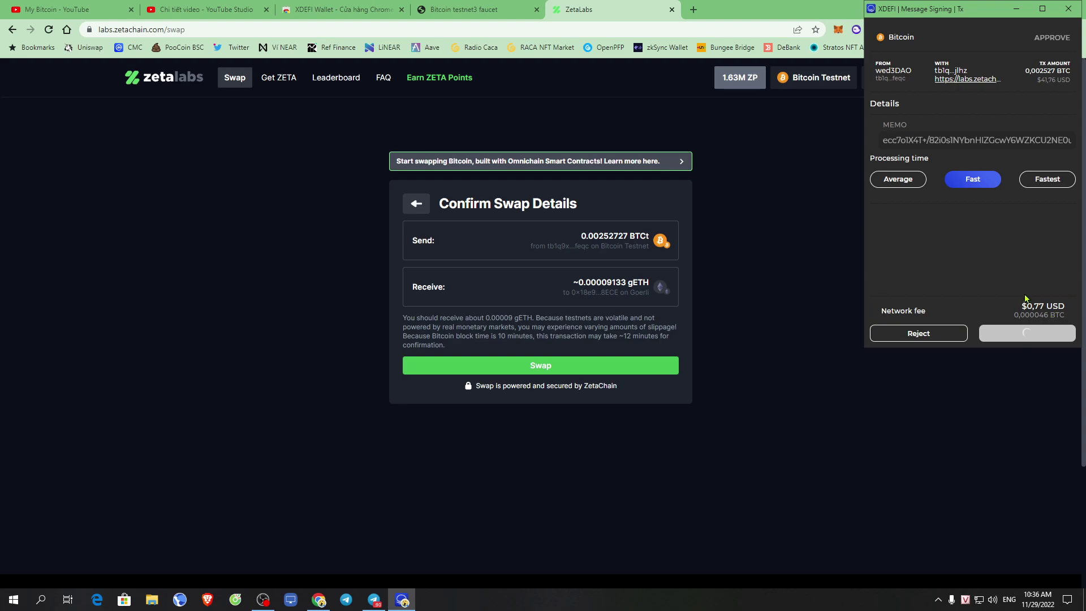
- Reject the pending wallet transaction and set the amount to swap to 0.001 BTCt
click(928, 339)
click(427, 202)
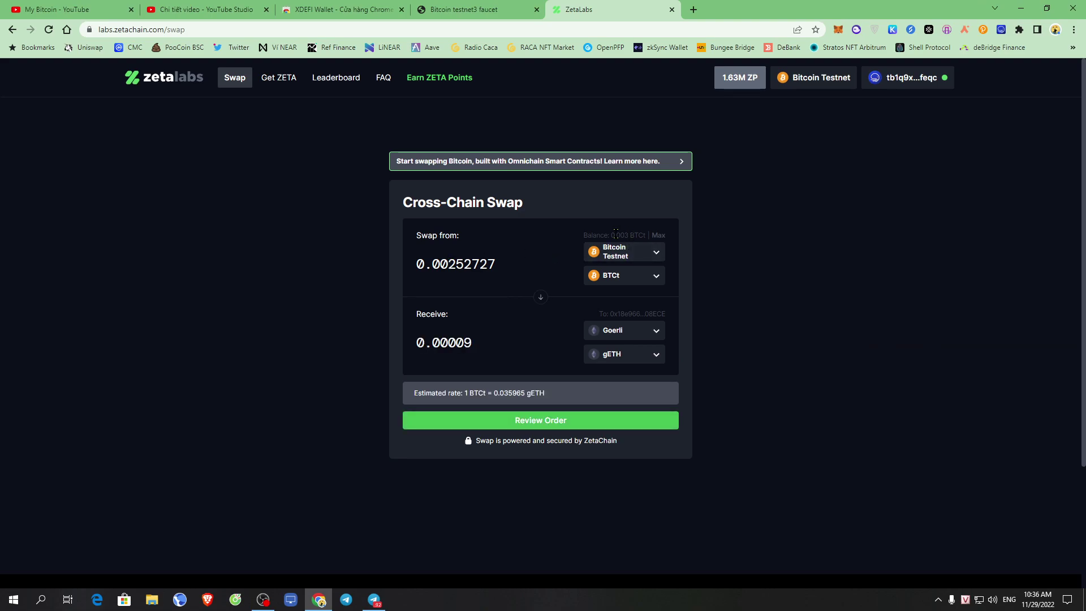
drag(447, 264, 564, 263)
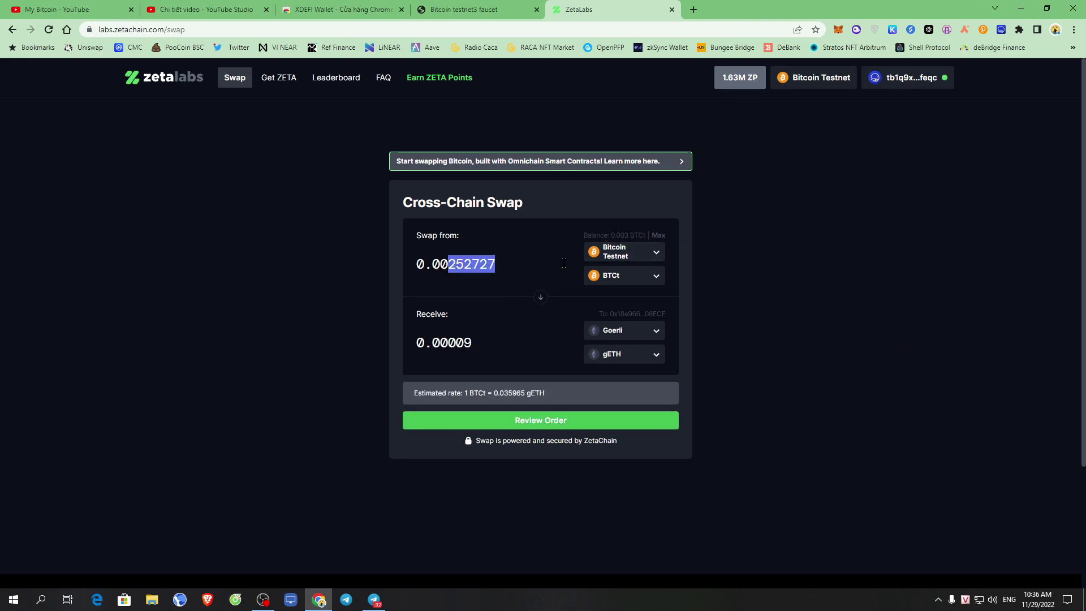
text(1)
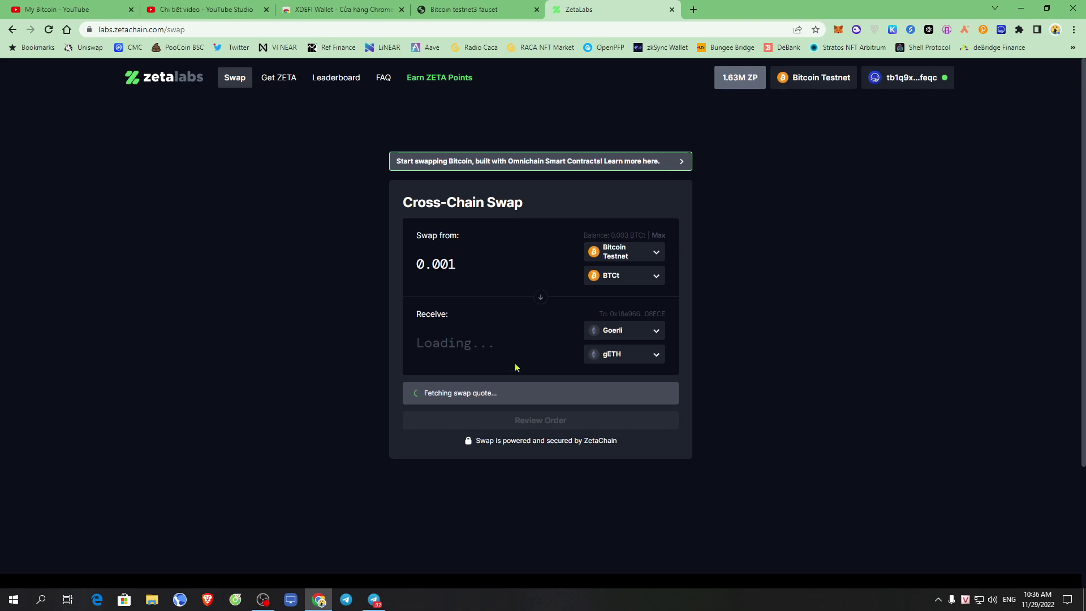
- Review the order for 0.001 BTCt to gETH, submit the swap and confirm the transaction in the XDEFI wallet with Fast processing
click(529, 420)
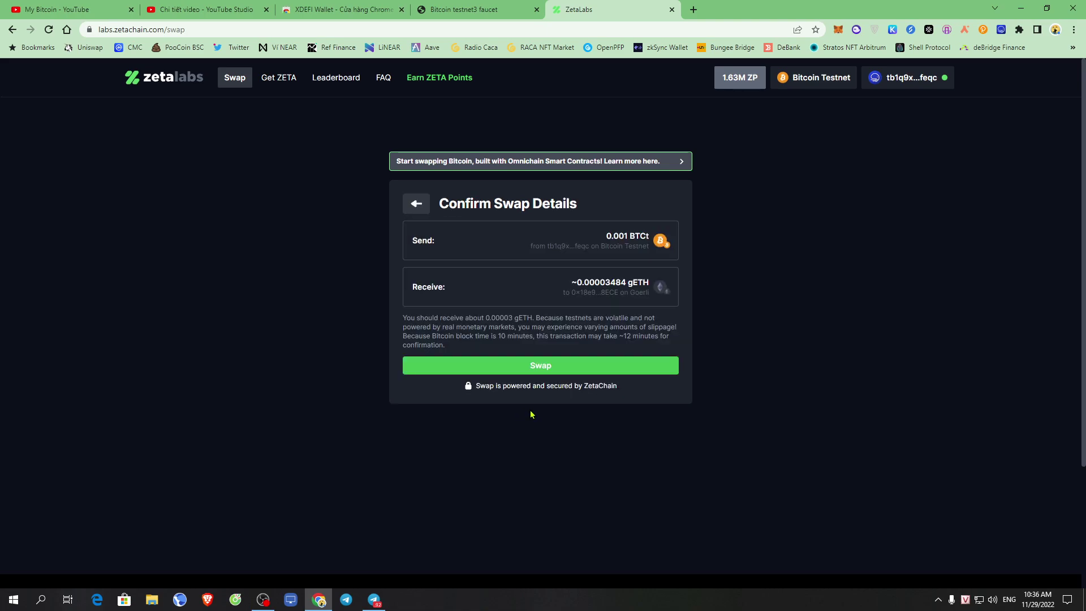
click(567, 365)
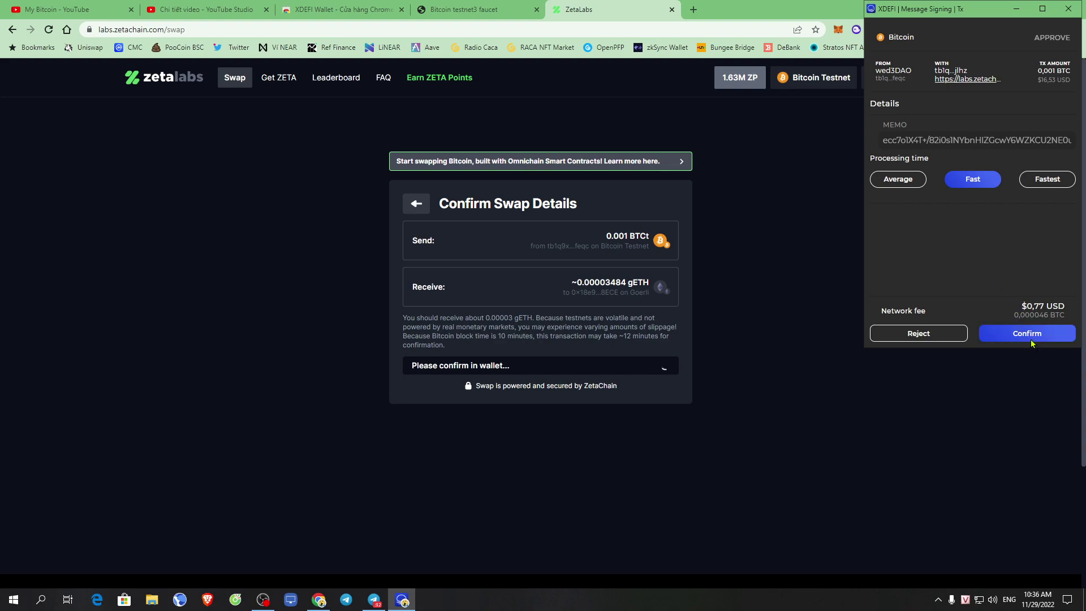
click(1044, 329)
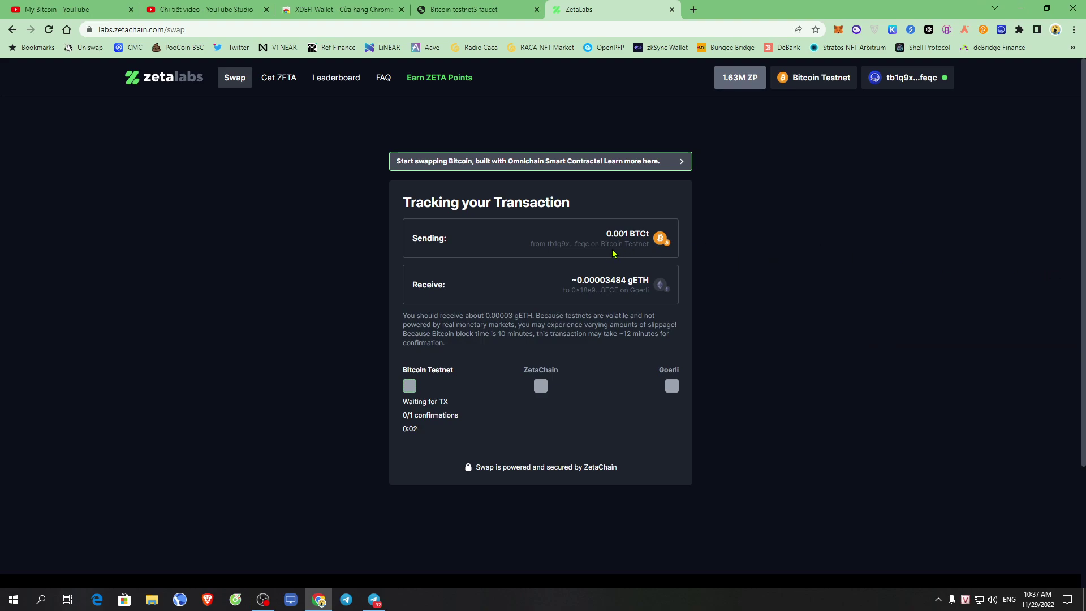
- Examine the transaction's sent amount and confirmation progress, and read the notice about when swapping again earns ZP
click(464, 8)
drag(506, 189, 638, 234)
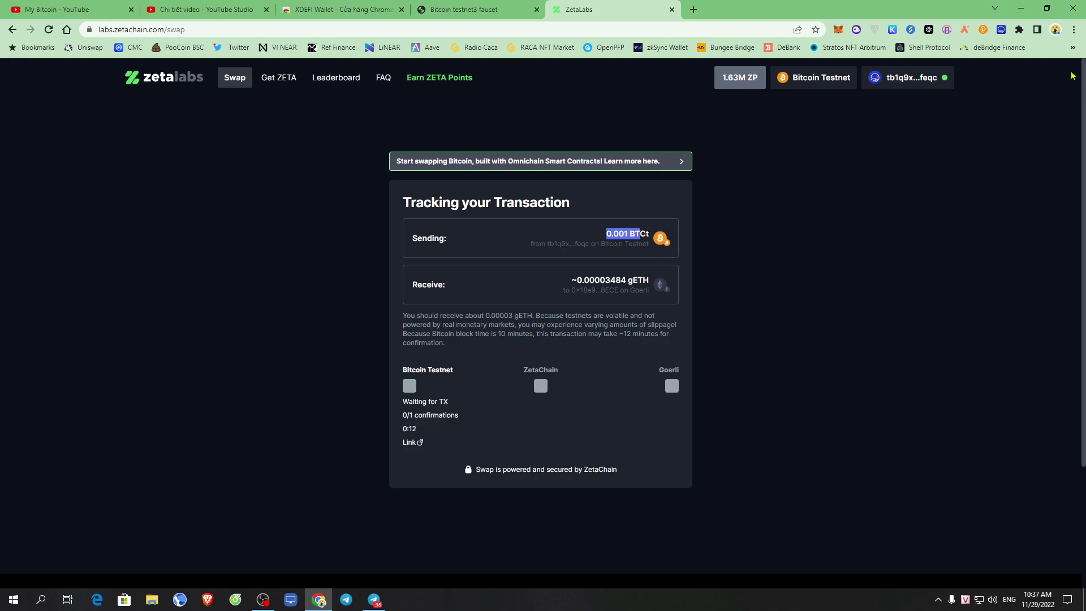
drag(411, 414, 481, 421)
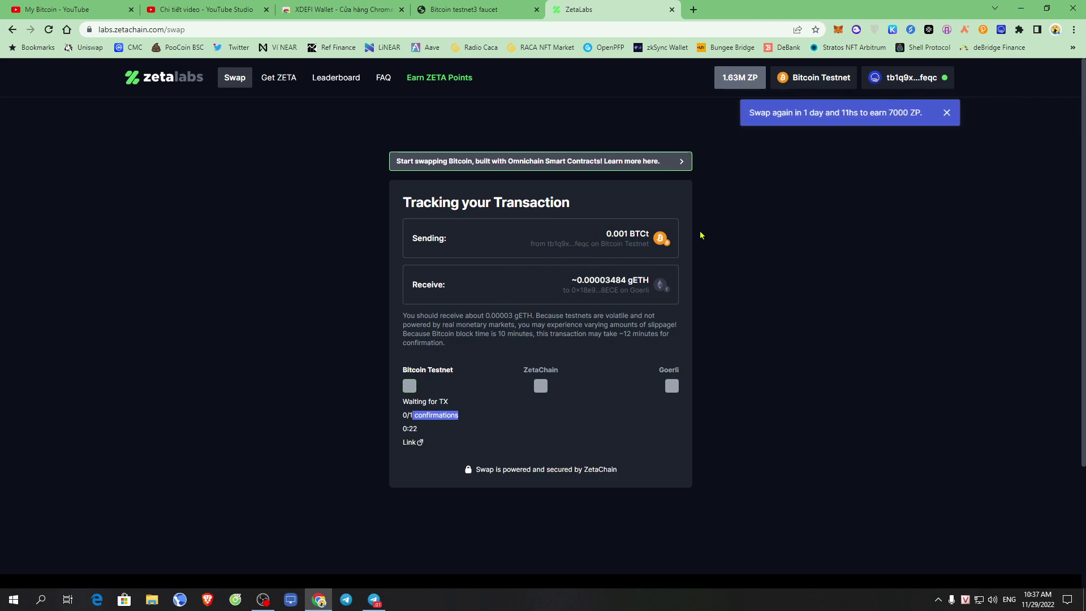
drag(879, 113, 840, 113)
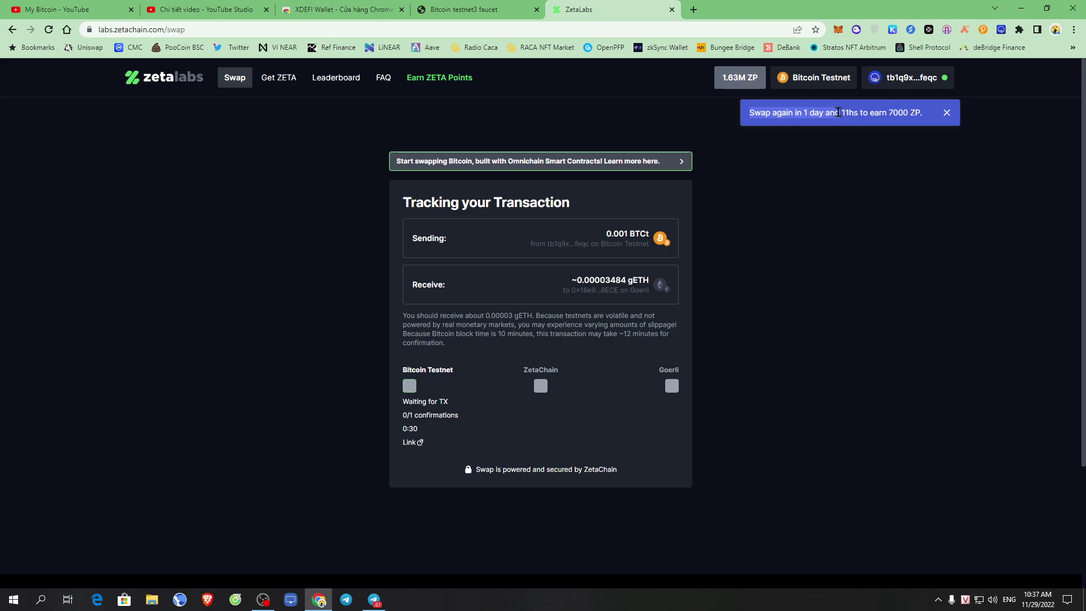
drag(875, 112, 927, 117)
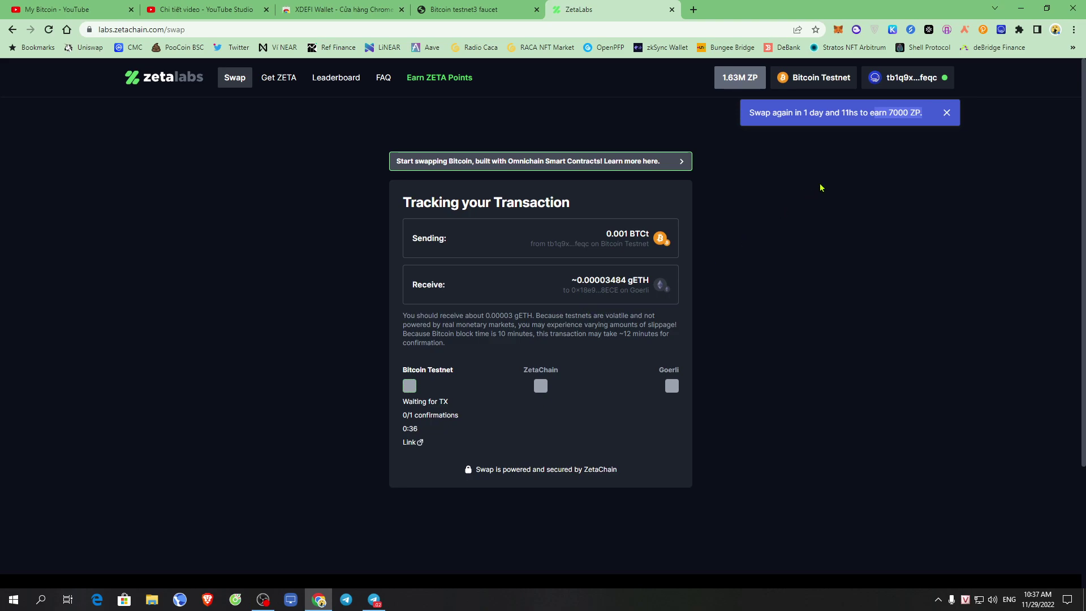
click(567, 241)
drag(883, 113, 927, 113)
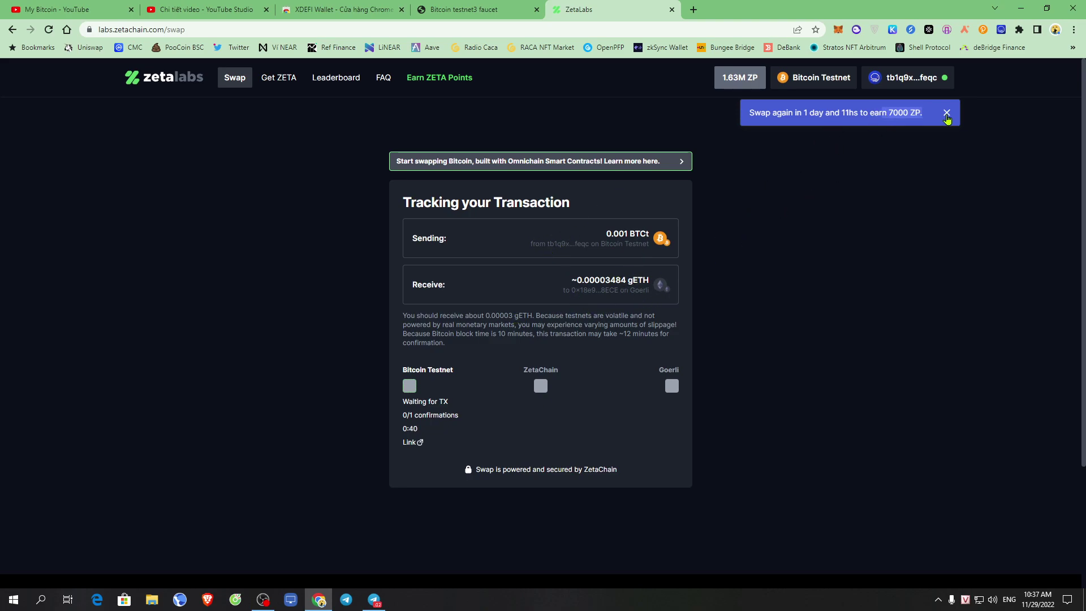